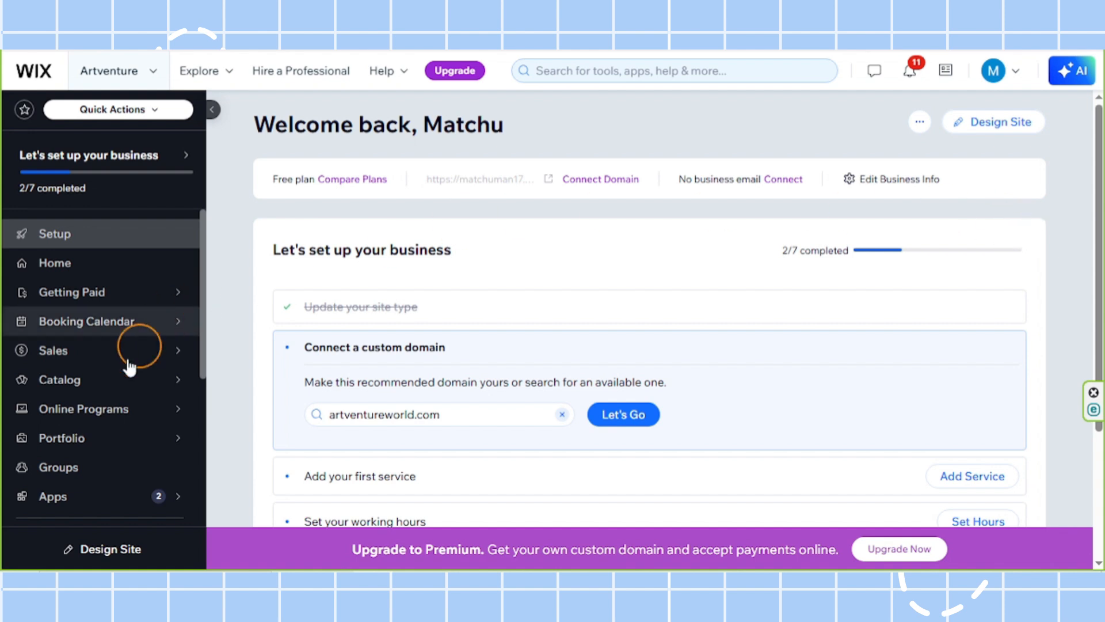
Open the Realistic Portrait Course from the published Online Programs.
{"action": "mouse_move", "coordinate": [92, 409]}
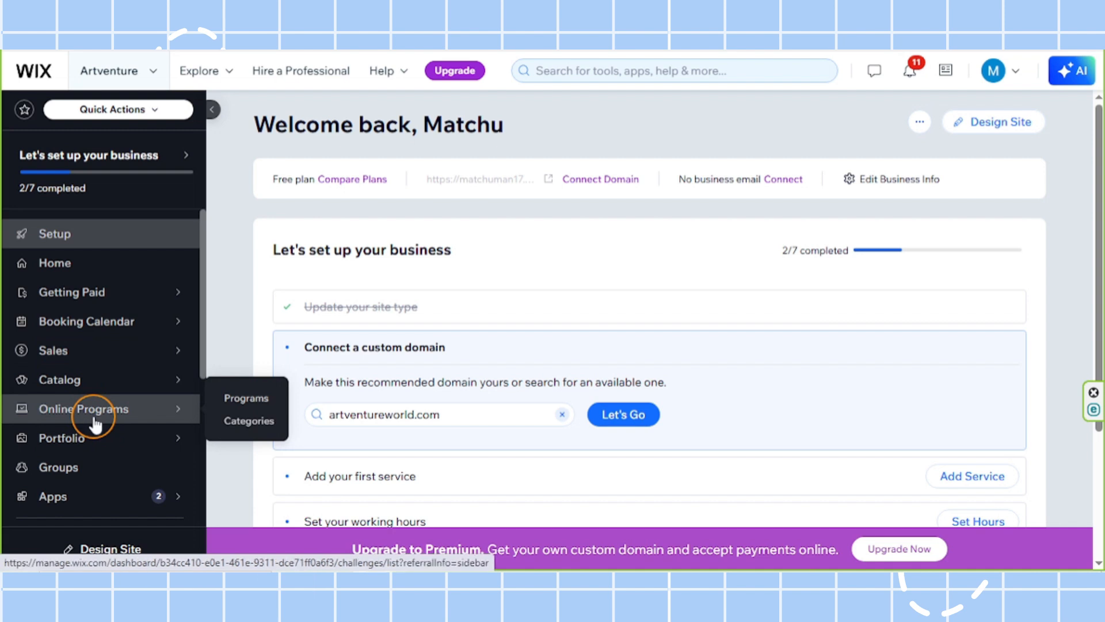
{"action": "left_click", "coordinate": [94, 420]}
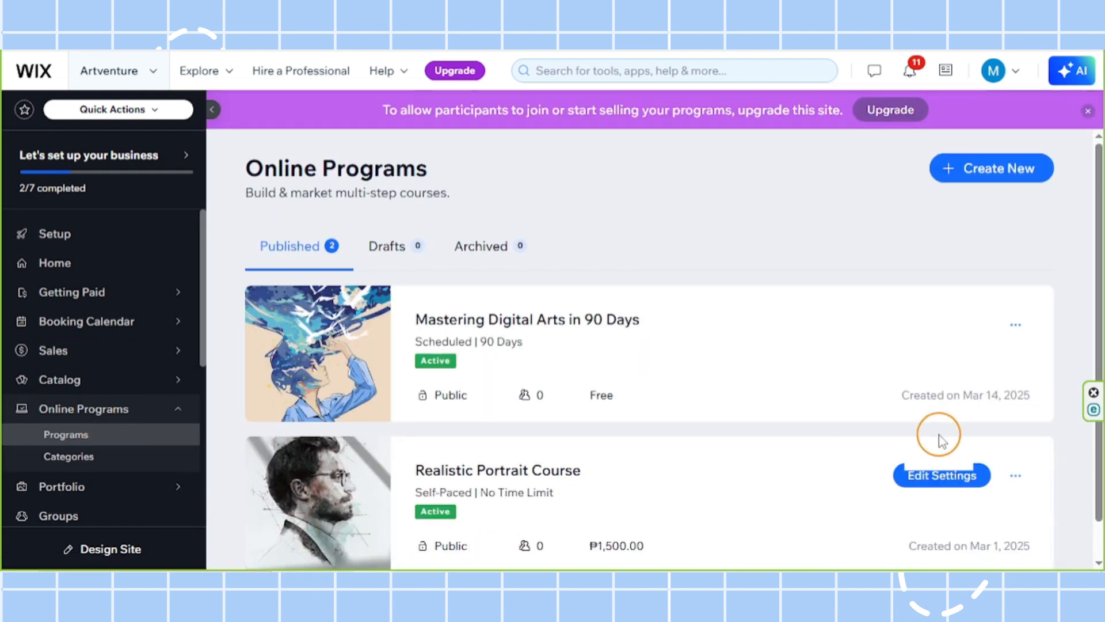
{"action": "scroll", "coordinate": [938, 435], "scroll_direction": "down", "scroll_amount": 1}
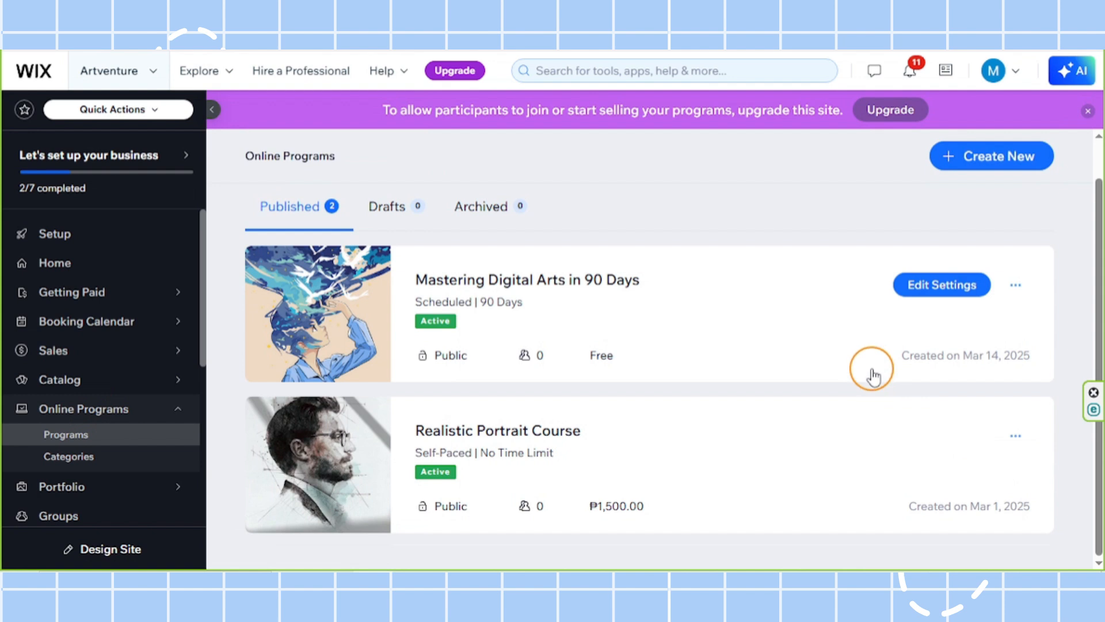
{"action": "left_click", "coordinate": [357, 485]}
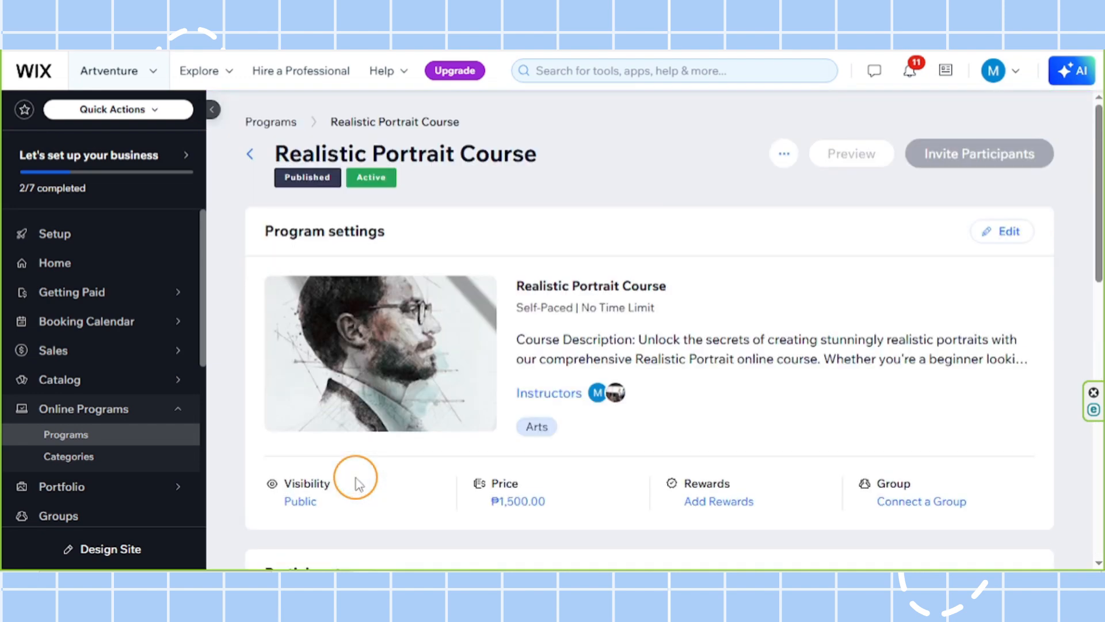
Open the Introduction To Portrait Drawing section of the course content for editing.
{"action": "left_click_drag", "start_coordinate": [1098, 107], "coordinate": [1080, 346]}
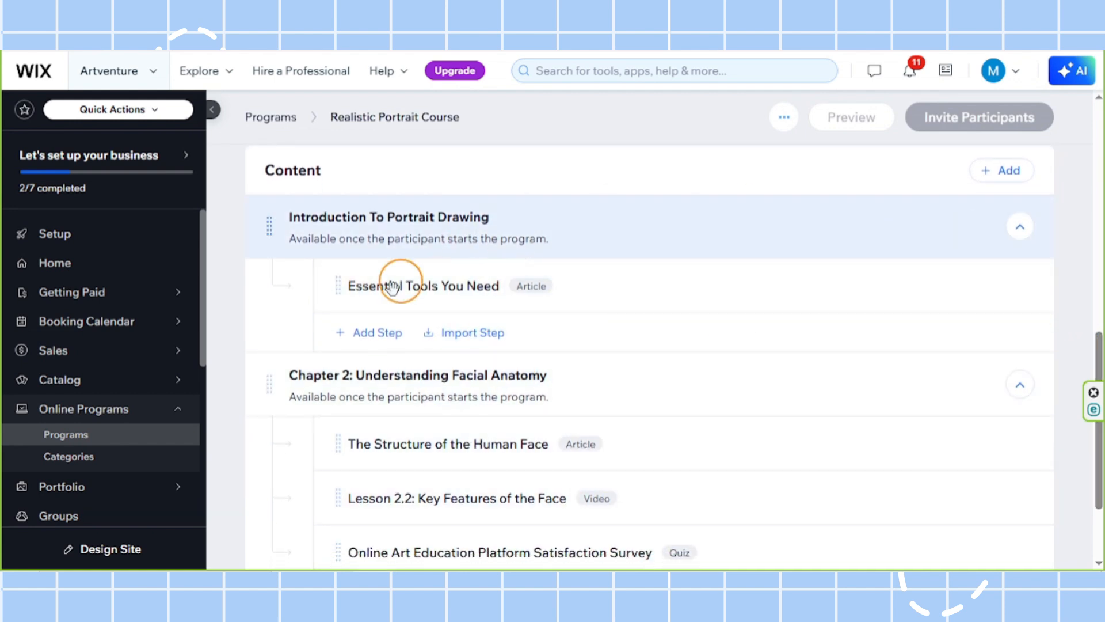
{"action": "mouse_move", "coordinate": [715, 224]}
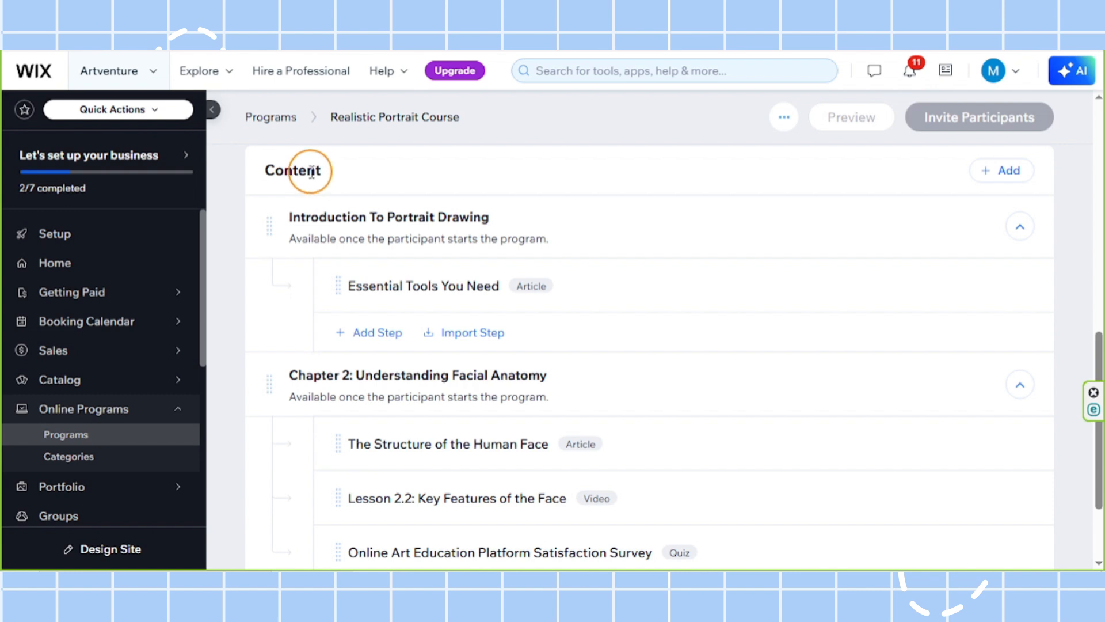
{"action": "mouse_move", "coordinate": [463, 213]}
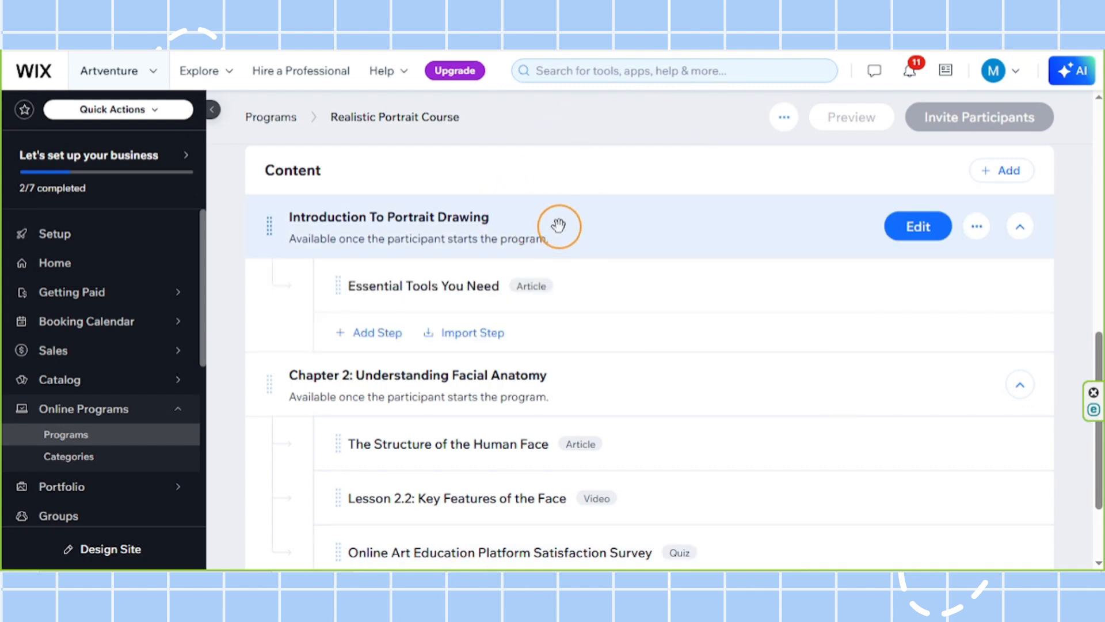
{"action": "left_click", "coordinate": [910, 235]}
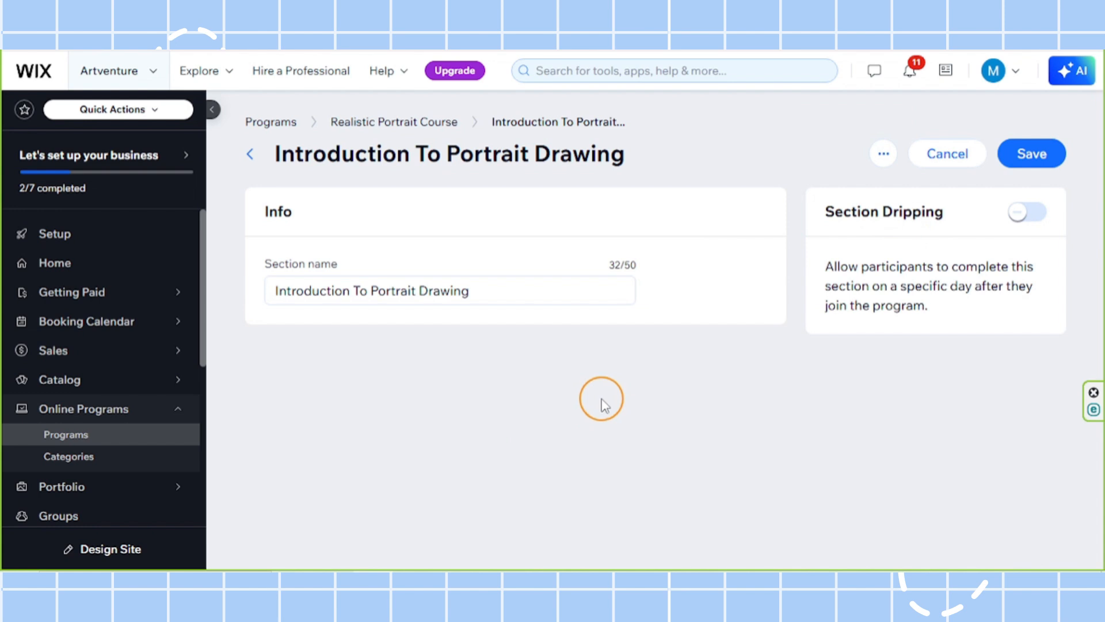
Review the section name field and the description of the Section Dripping option.
{"action": "triple_click", "coordinate": [514, 294]}
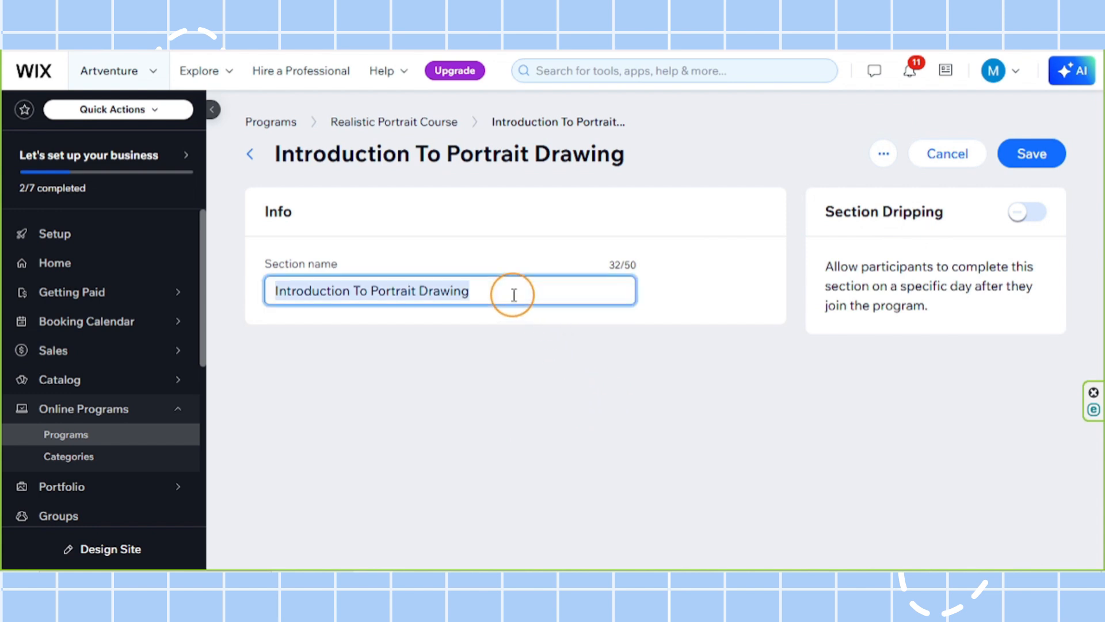
{"action": "left_click", "coordinate": [536, 378]}
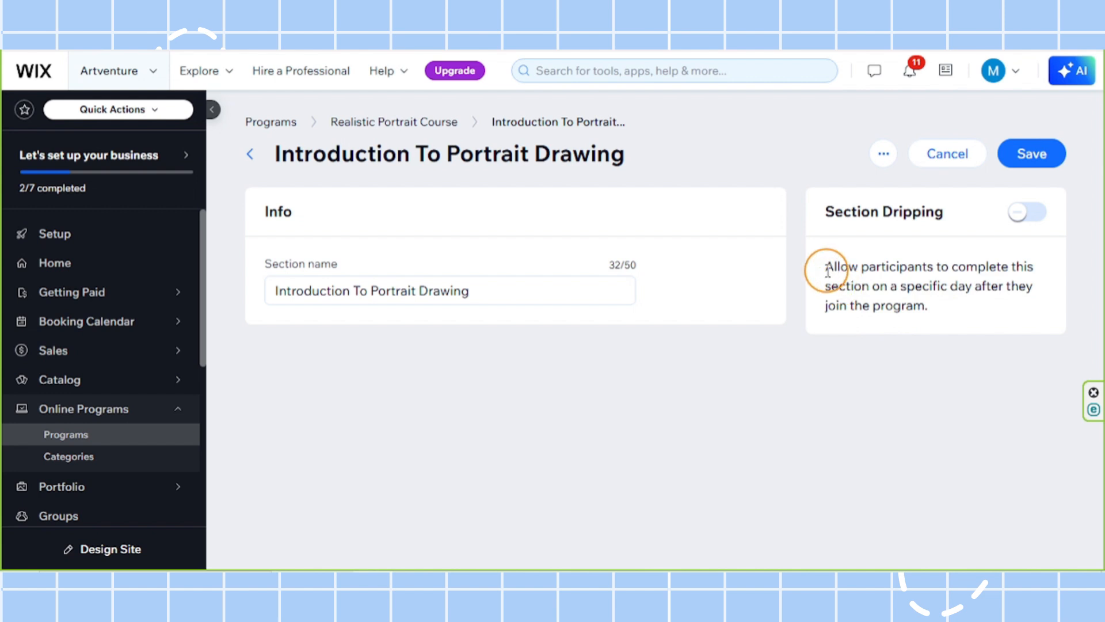
{"action": "left_click_drag", "start_coordinate": [810, 261], "coordinate": [943, 308]}
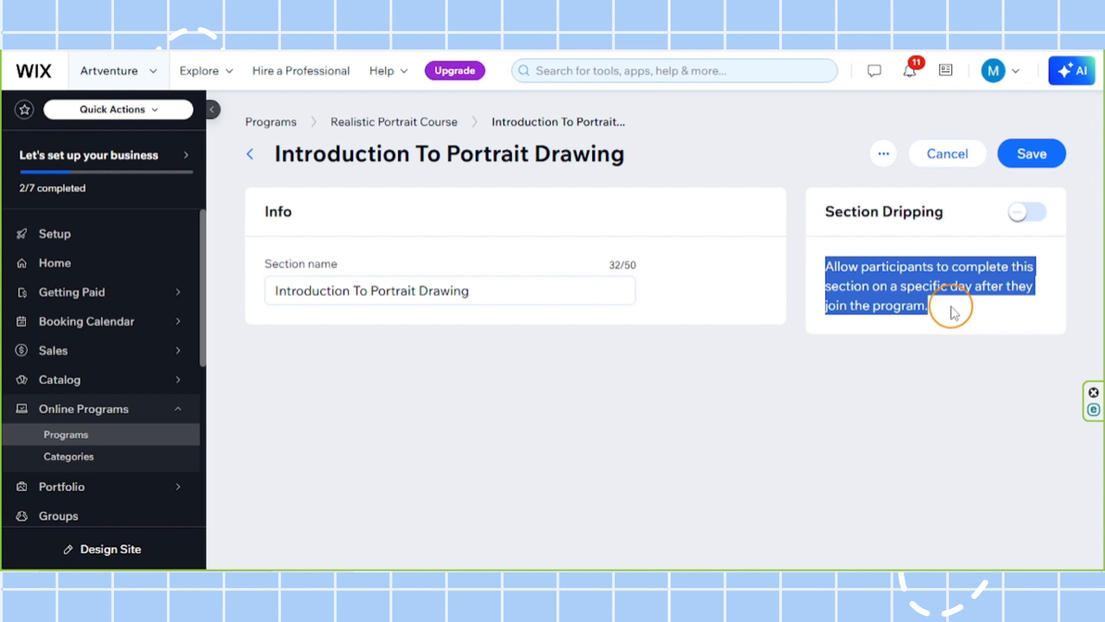
{"action": "left_click", "coordinate": [889, 314]}
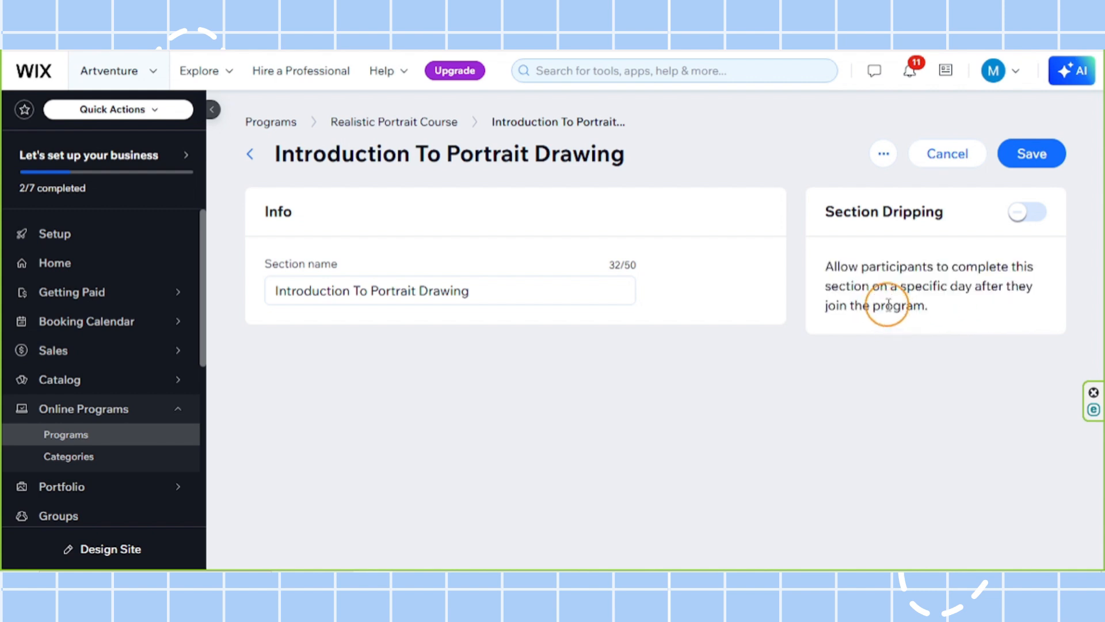
Try out Section Dripping with its week and day selectors for this section and switch it back off.
{"action": "left_click", "coordinate": [1017, 216]}
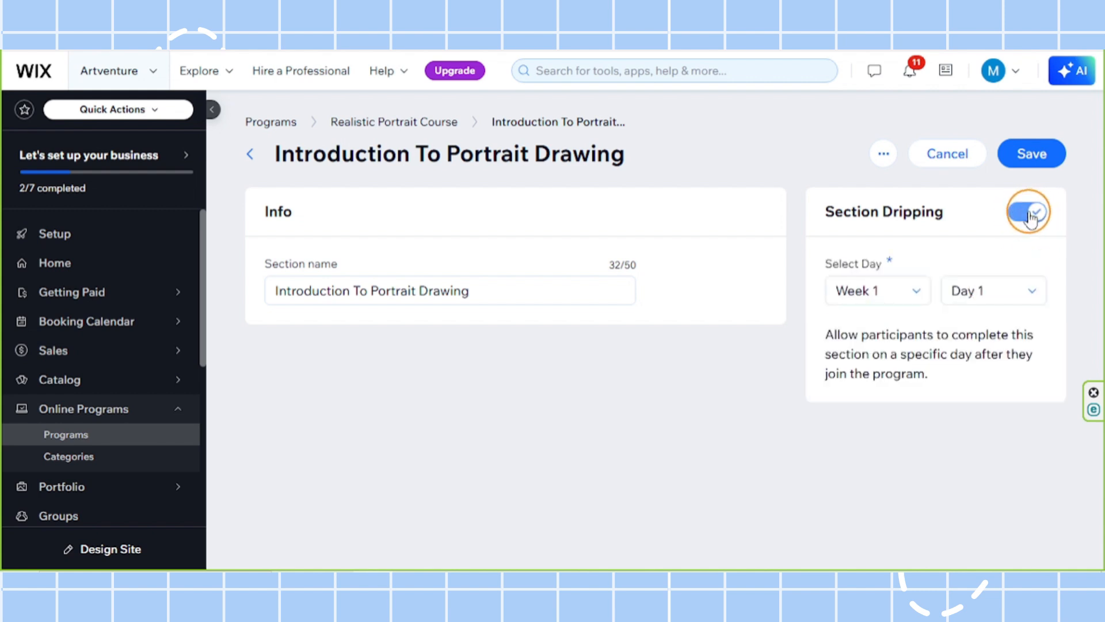
{"action": "left_click", "coordinate": [864, 291]}
{"action": "left_click", "coordinate": [869, 293]}
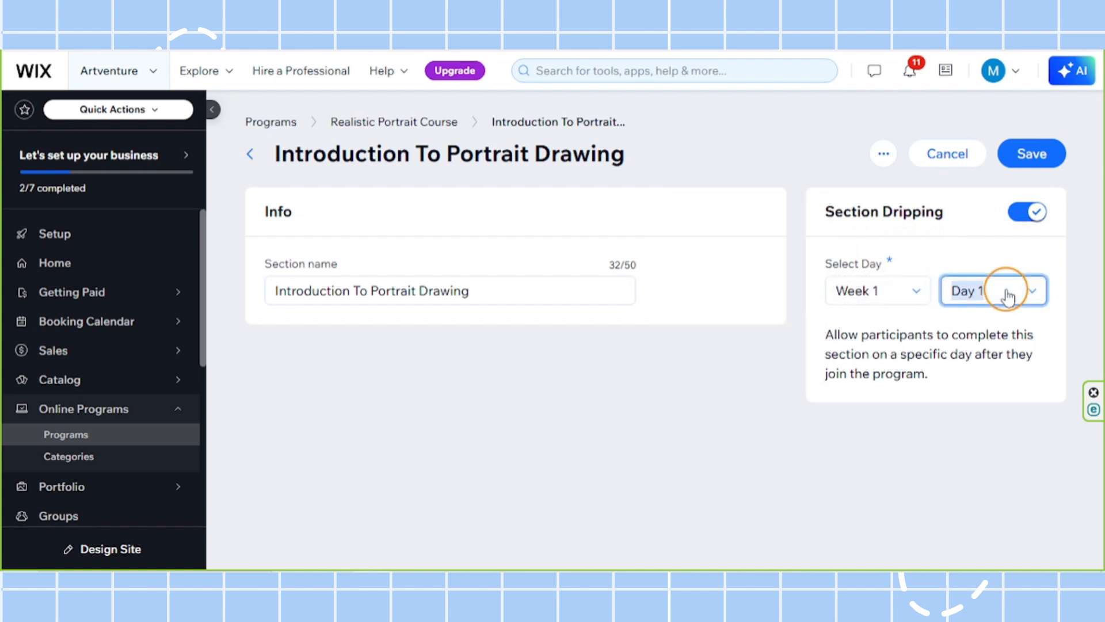
{"action": "left_click", "coordinate": [988, 290]}
{"action": "left_click", "coordinate": [1005, 288]}
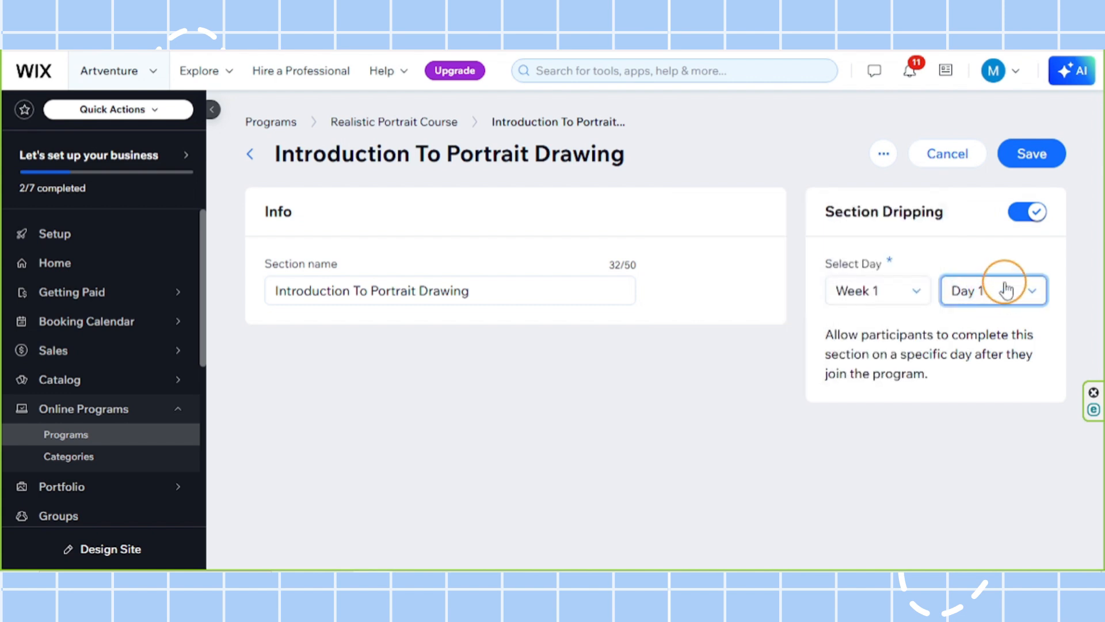
{"action": "left_click", "coordinate": [1026, 220]}
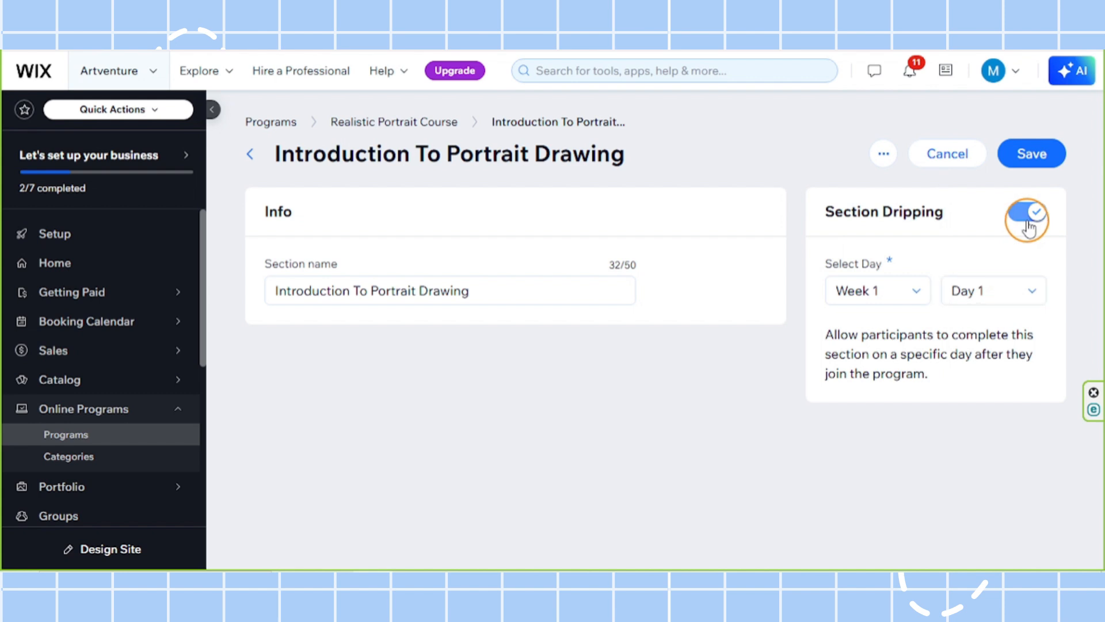
{"action": "left_click", "coordinate": [1028, 219]}
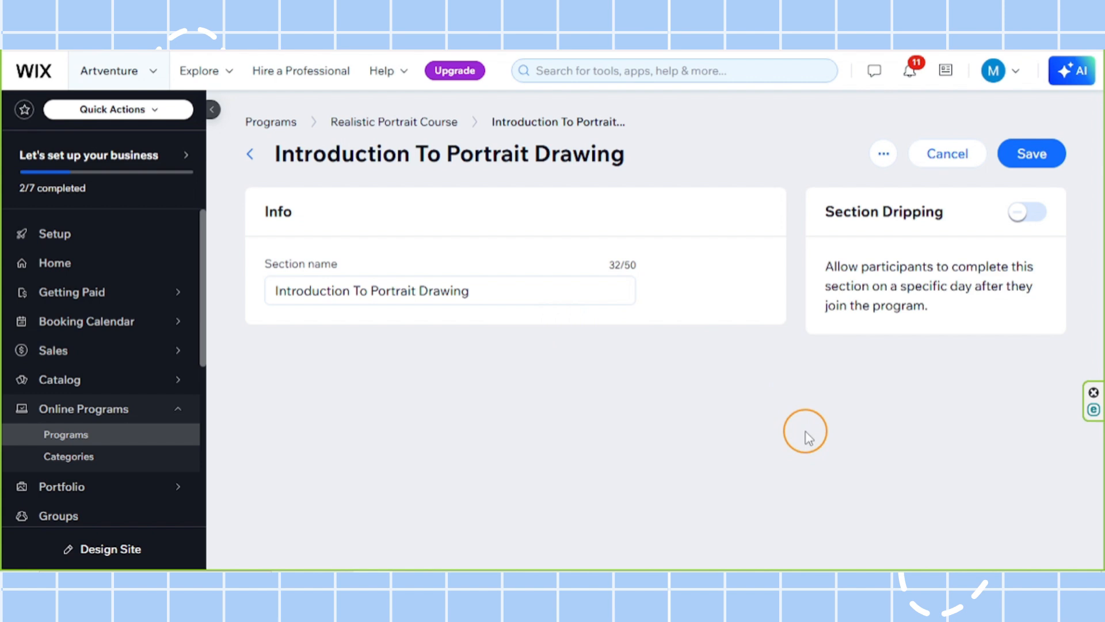
Save the Introduction To Portrait Drawing section settings.
{"action": "left_click", "coordinate": [1047, 151]}
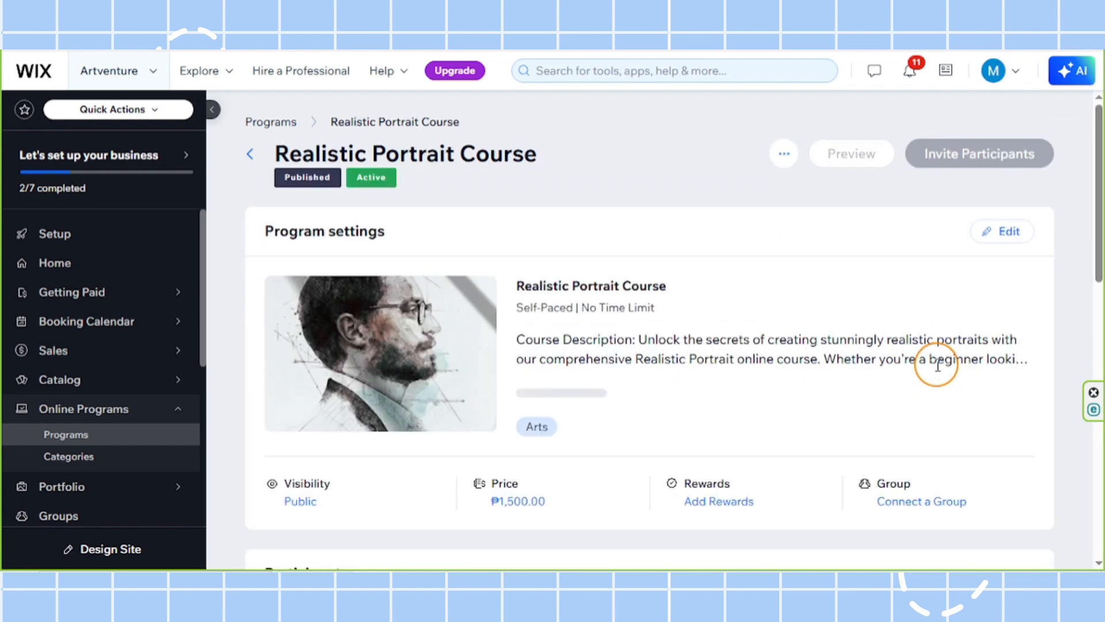
{"action": "left_click_drag", "start_coordinate": [485, 109], "coordinate": [893, 110]}
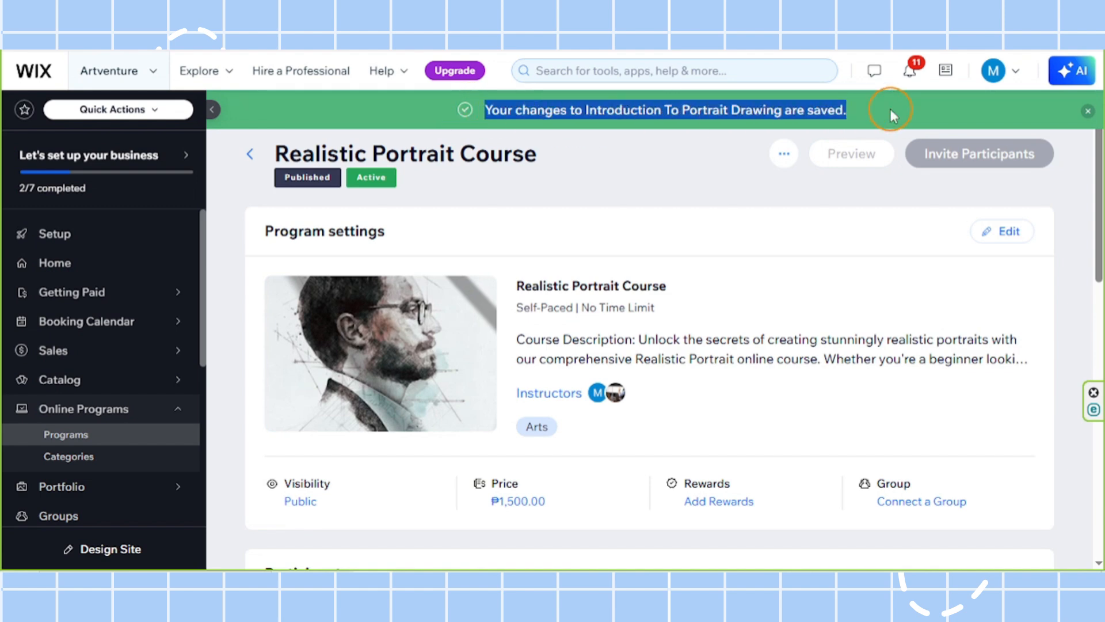
{"action": "left_click", "coordinate": [677, 179]}
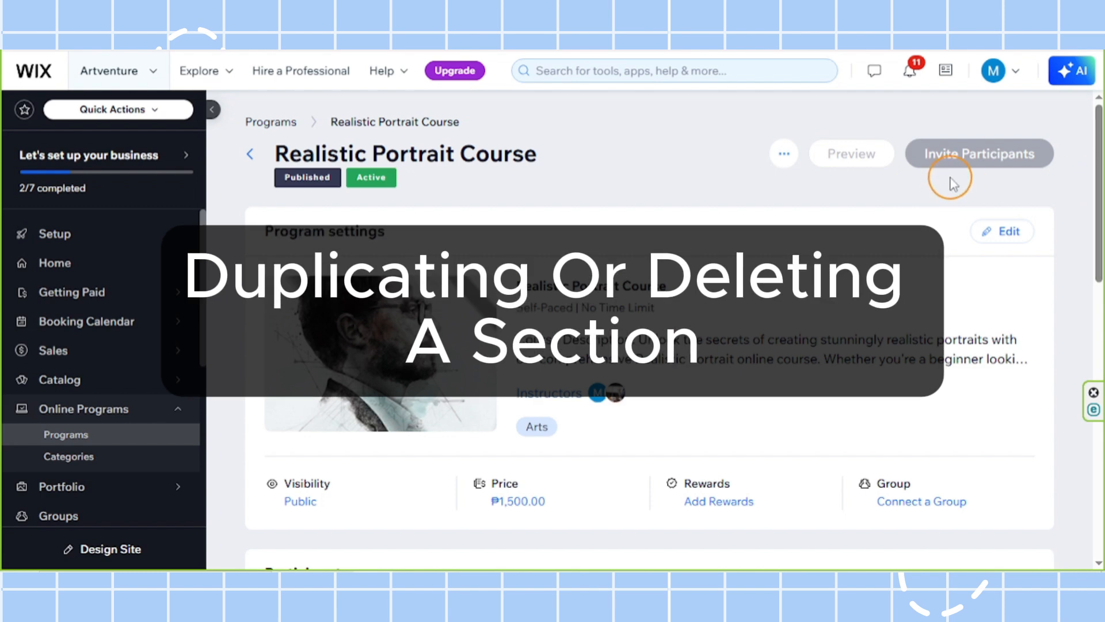
Look at the additional actions for the Introduction To Portrait Drawing section, such as Duplicate and Delete, without applying any.
{"action": "left_click_drag", "start_coordinate": [1098, 170], "coordinate": [1082, 396]}
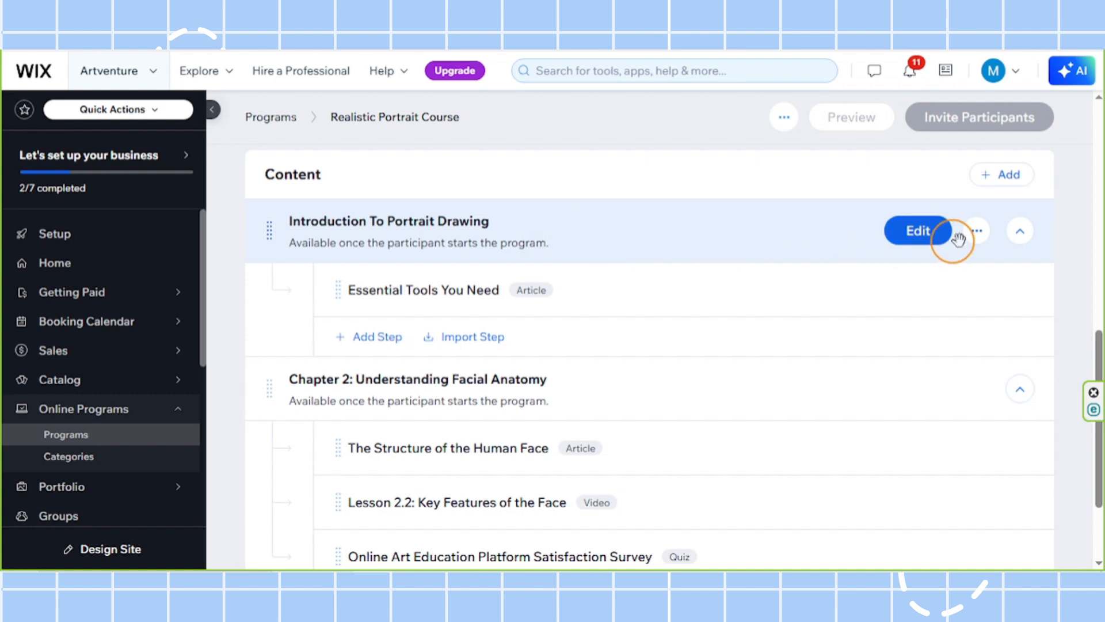
{"action": "left_click", "coordinate": [975, 233]}
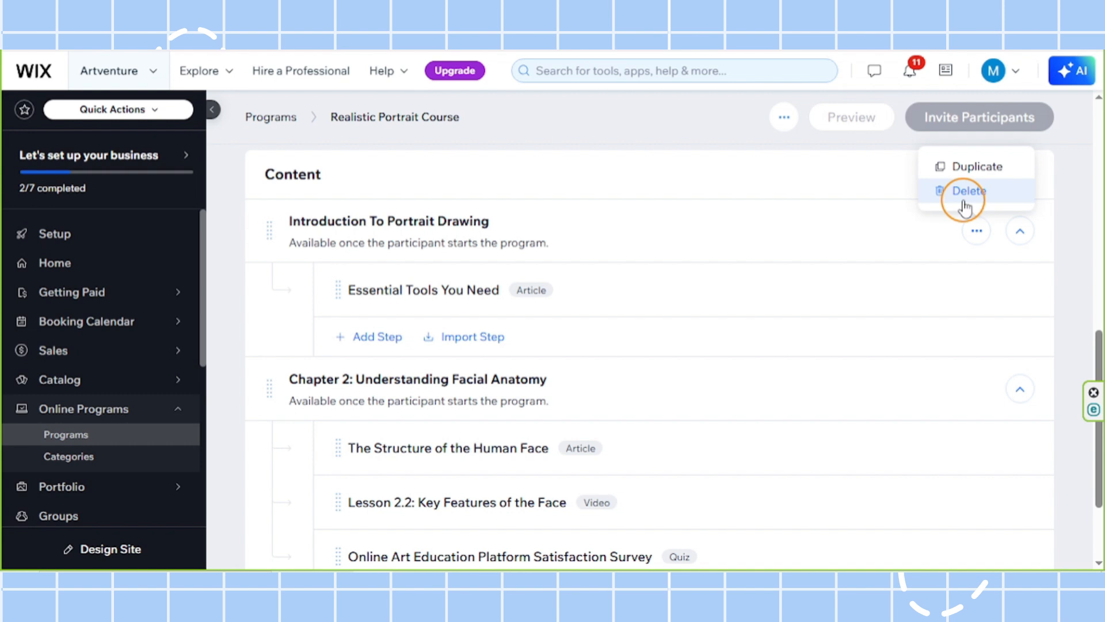
{"action": "left_click", "coordinate": [730, 156]}
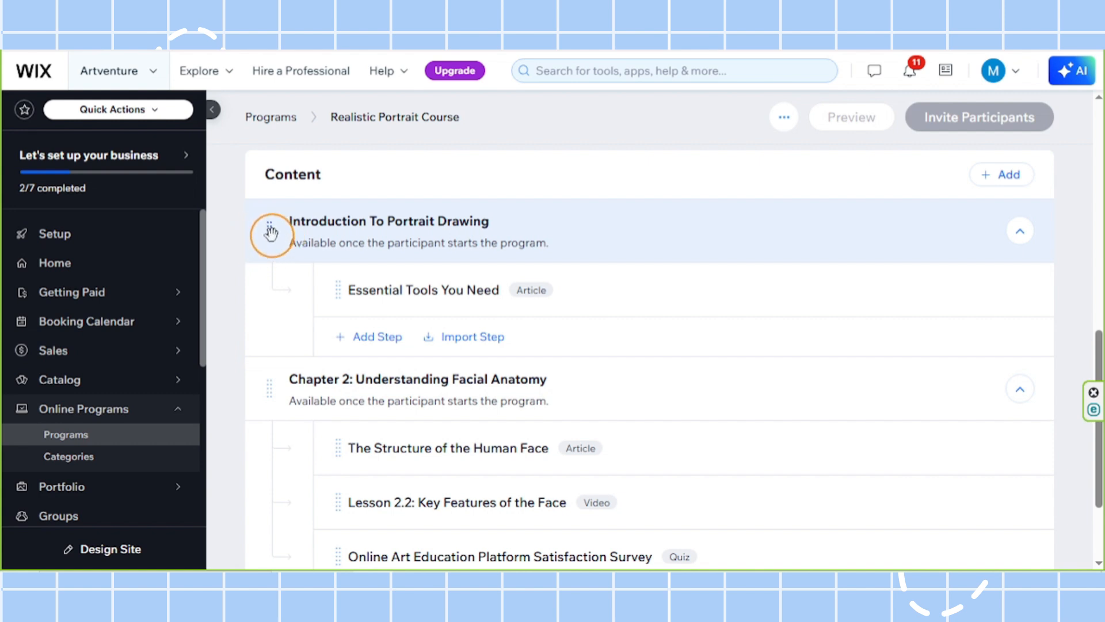
Try reordering the Introduction To Portrait Drawing section below Chapter 2 and move it back above that chapter.
{"action": "mouse_move", "coordinate": [270, 232]}
{"action": "left_mouse_down"}
{"action": "mouse_move", "coordinate": [254, 393]}
{"action": "mouse_move", "coordinate": [266, 447]}
{"action": "mouse_move", "coordinate": [264, 471]}
{"action": "mouse_move", "coordinate": [249, 478]}
{"action": "left_mouse_up"}
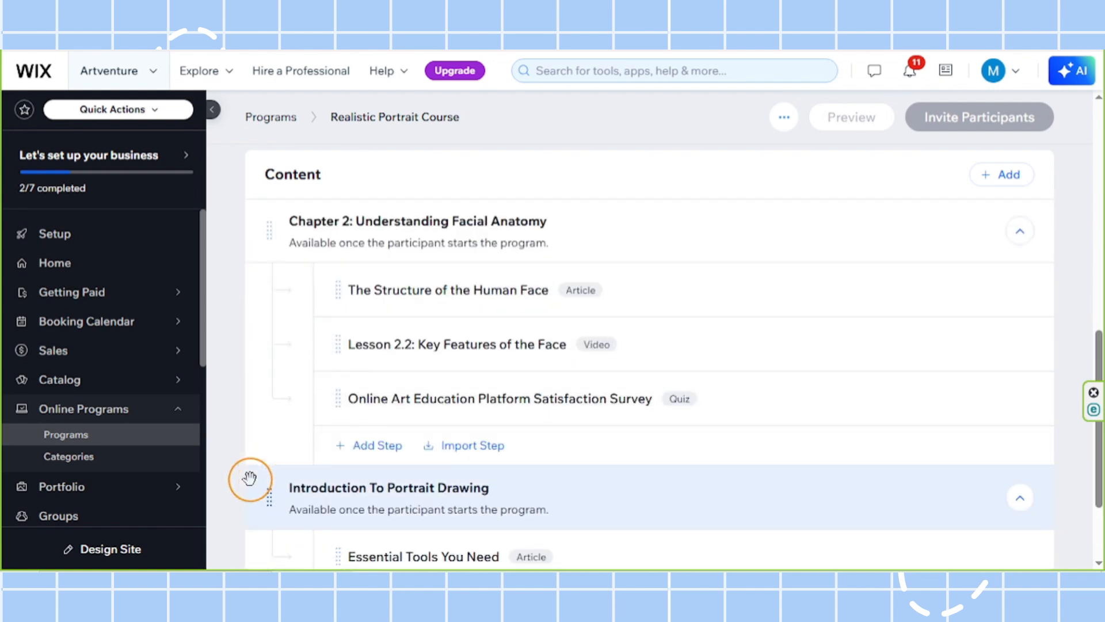
{"action": "scroll", "coordinate": [262, 478], "scroll_direction": "down", "scroll_amount": 2}
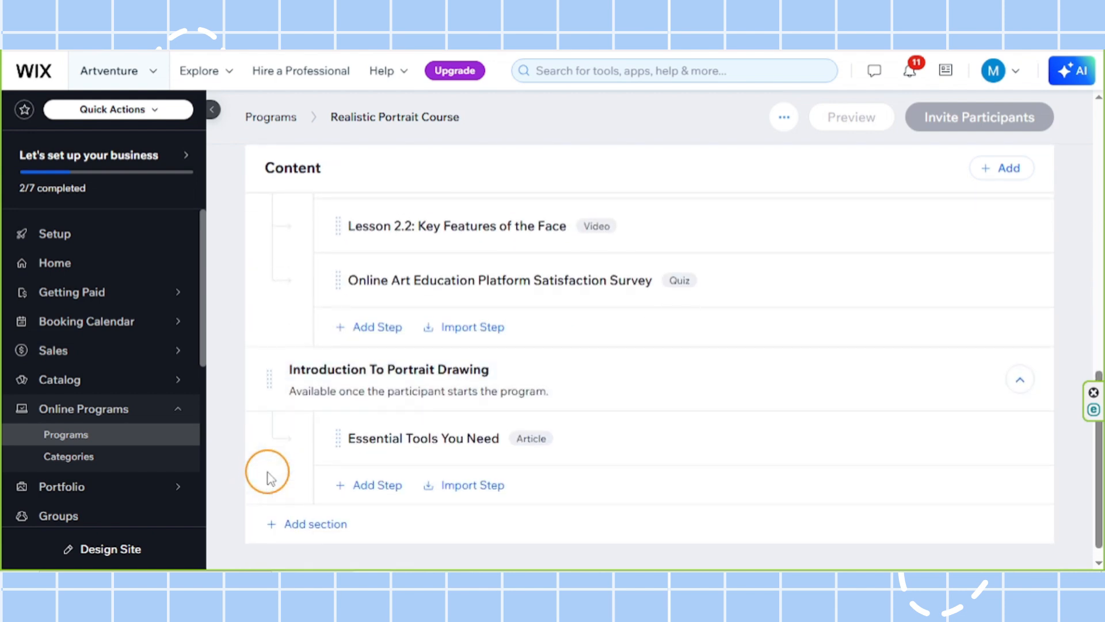
{"action": "scroll", "coordinate": [267, 490], "scroll_direction": "up", "scroll_amount": 3}
{"action": "mouse_move", "coordinate": [264, 532]}
{"action": "left_mouse_down"}
{"action": "mouse_move", "coordinate": [284, 282]}
{"action": "mouse_move", "coordinate": [271, 259]}
{"action": "left_mouse_up"}
{"action": "mouse_move", "coordinate": [981, 432]}
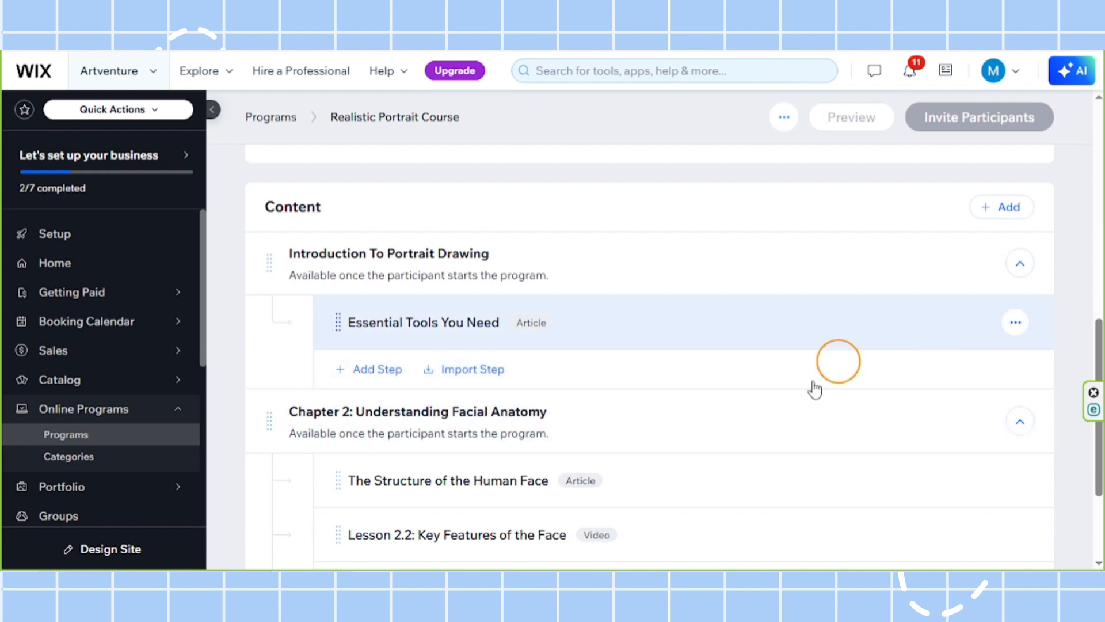
{"action": "mouse_move", "coordinate": [950, 405]}
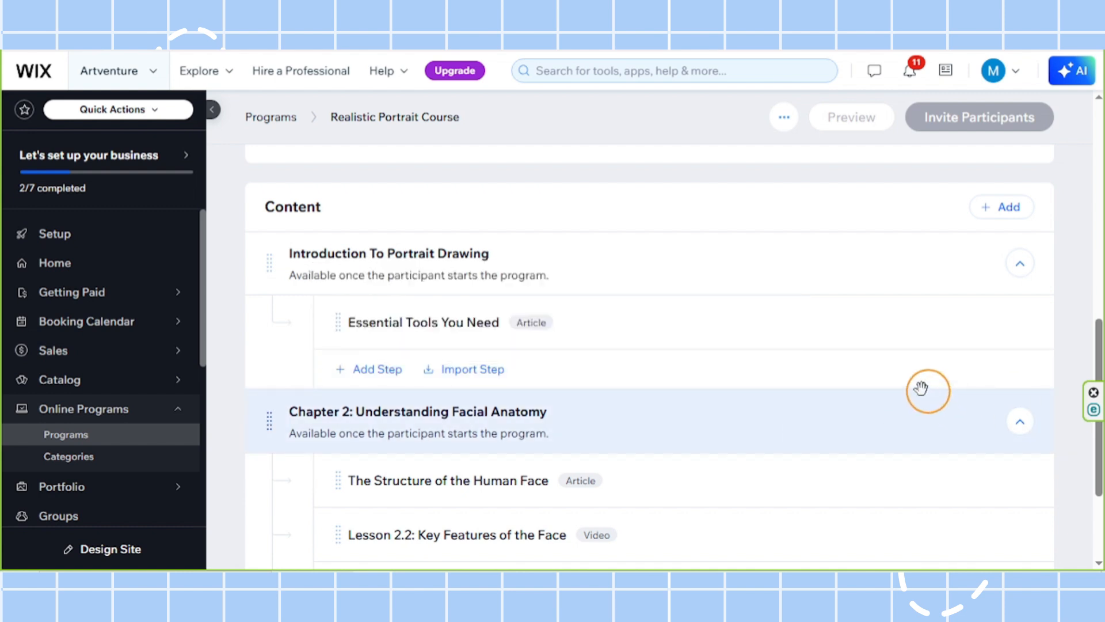
{"action": "scroll", "coordinate": [720, 303], "scroll_direction": "down", "scroll_amount": 1}
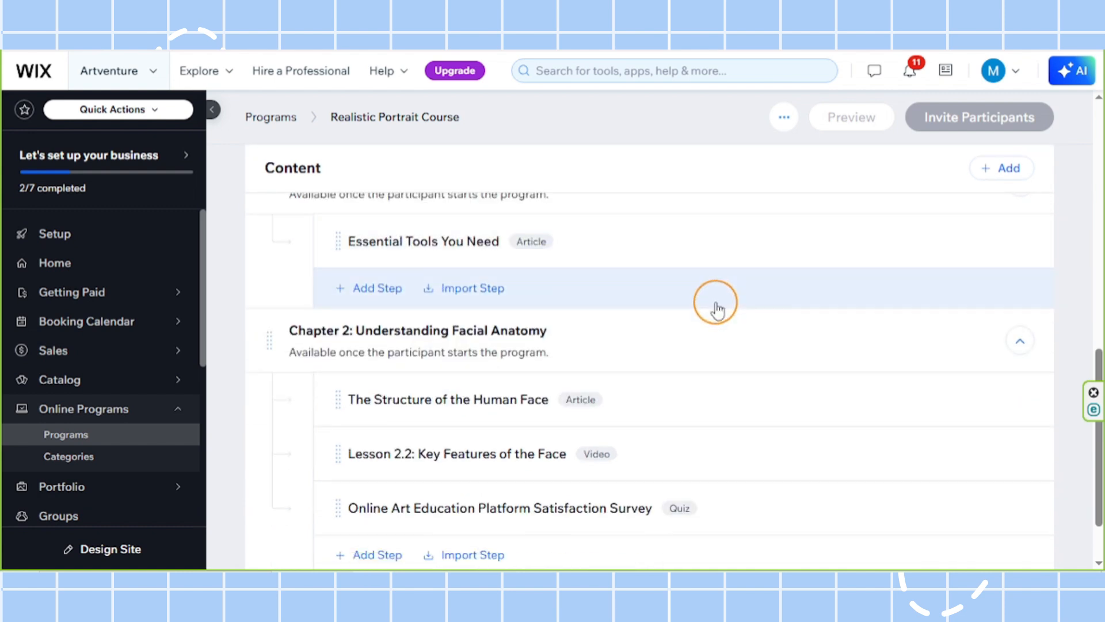
{"action": "scroll", "coordinate": [506, 380], "scroll_direction": "up", "scroll_amount": 1}
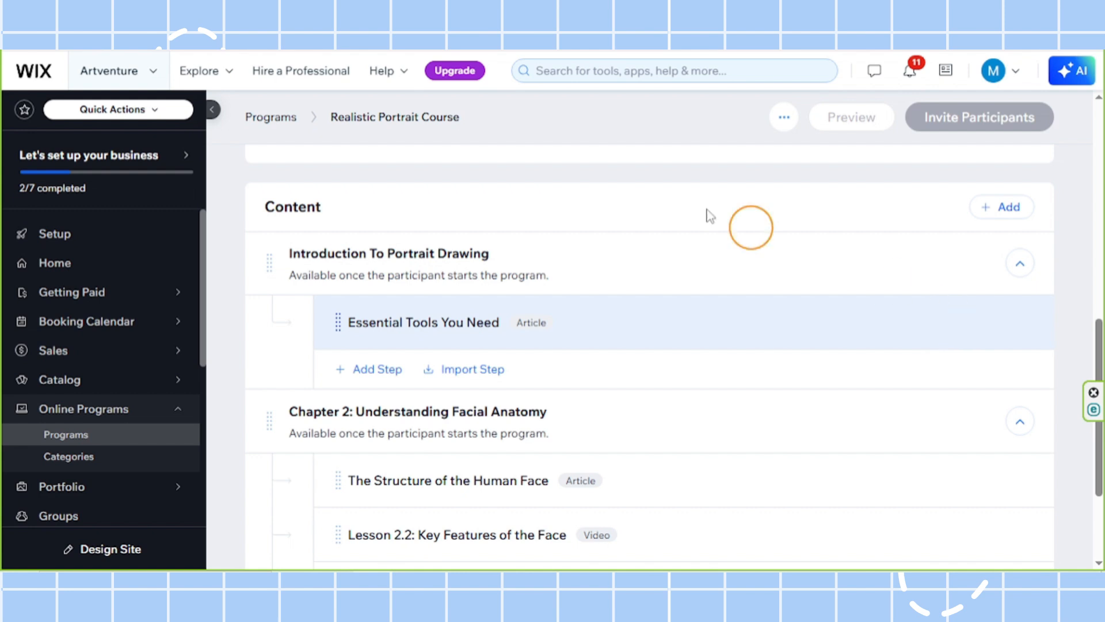
Return to the programs list and open the schedule of the Mastering Digital Arts in 90 Days program.
{"action": "left_click", "coordinate": [276, 118]}
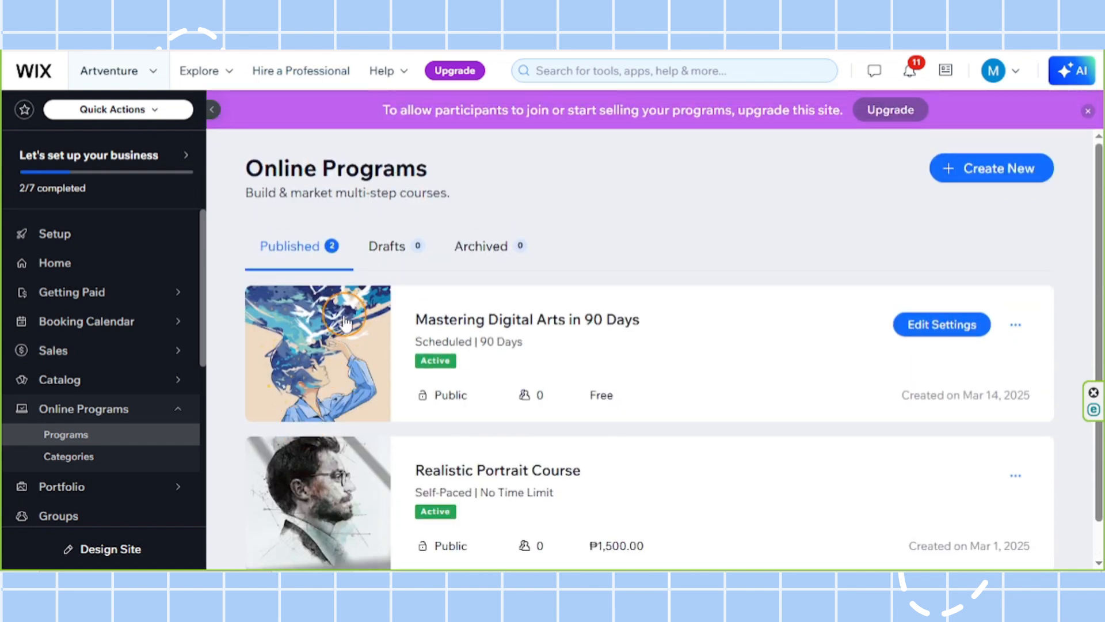
{"action": "left_click", "coordinate": [344, 323]}
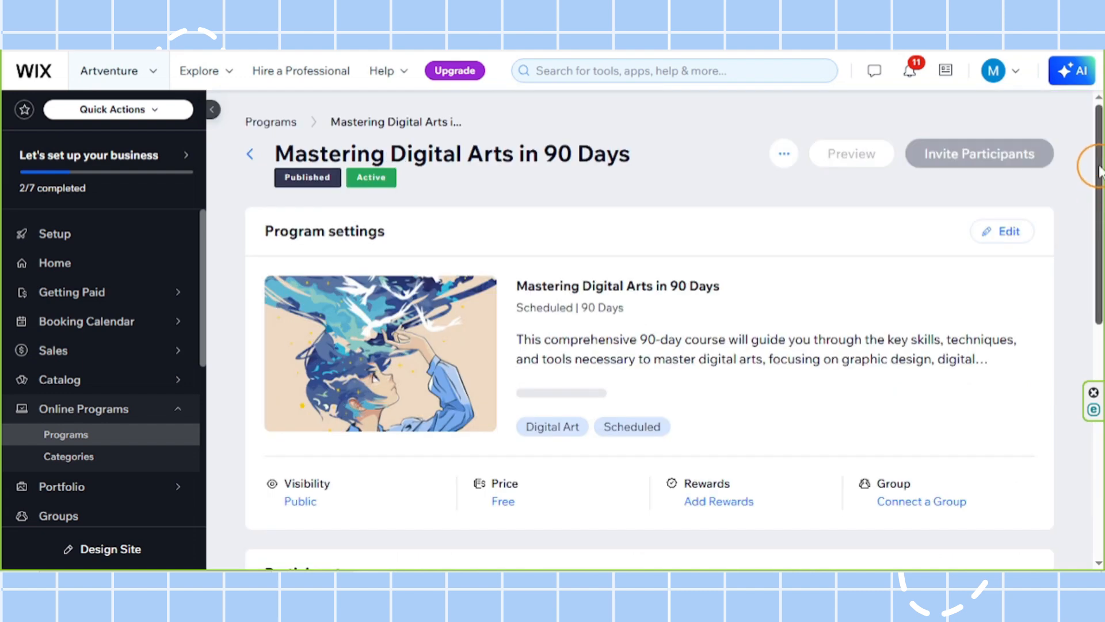
{"action": "left_click_drag", "start_coordinate": [1098, 202], "coordinate": [1094, 405]}
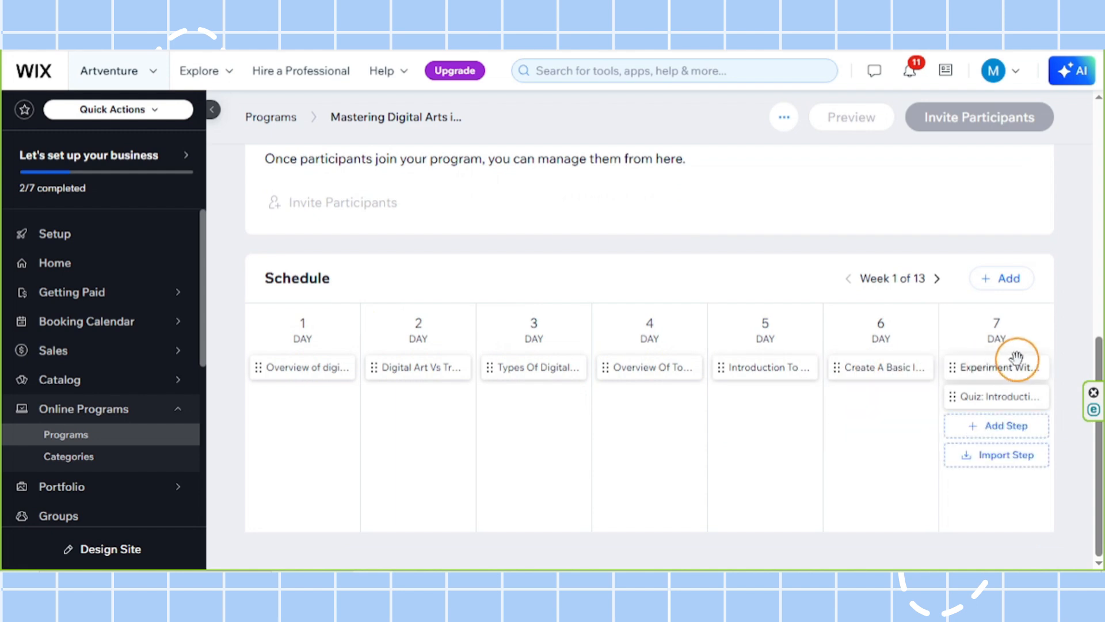
Open the Overview of digital art step in Week 1 Day 1 for editing.
{"action": "left_click", "coordinate": [295, 369]}
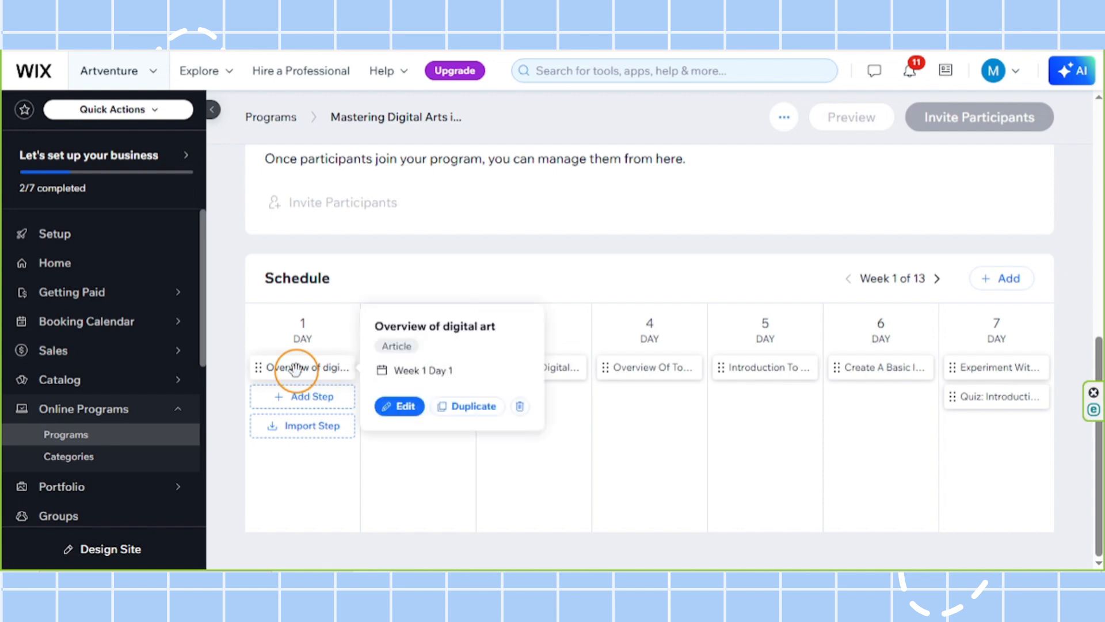
{"action": "left_click", "coordinate": [295, 369]}
{"action": "left_click", "coordinate": [296, 369]}
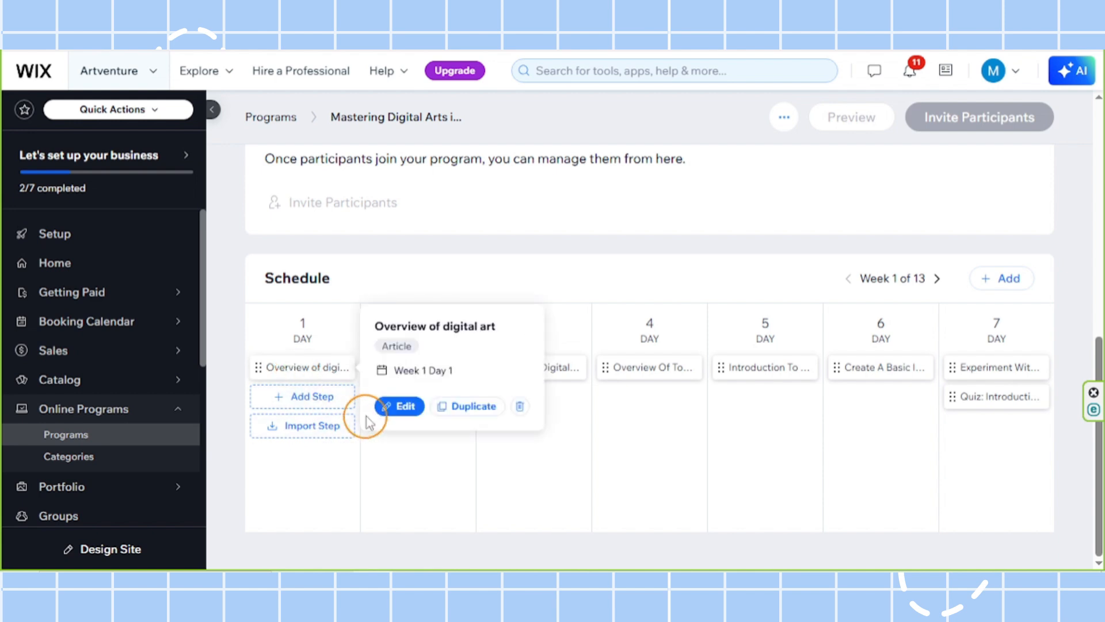
{"action": "left_click", "coordinate": [396, 406]}
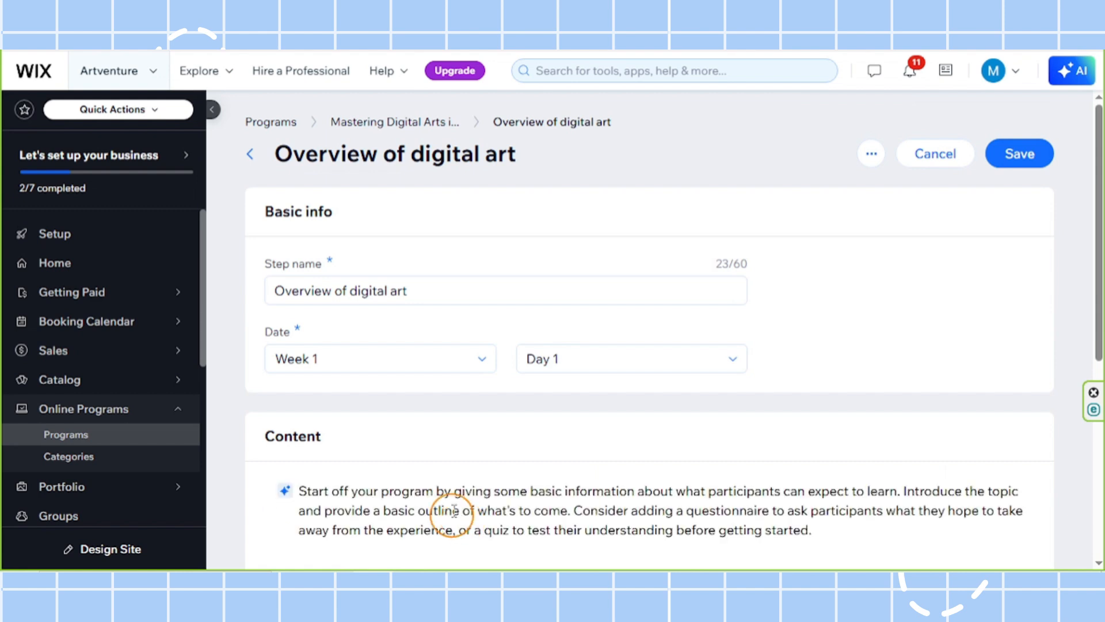
Review the Overview of digital art step's basic info, including its name and date, and its content without changing anything.
{"action": "left_click_drag", "start_coordinate": [264, 211], "coordinate": [363, 221]}
{"action": "left_click", "coordinate": [430, 219]}
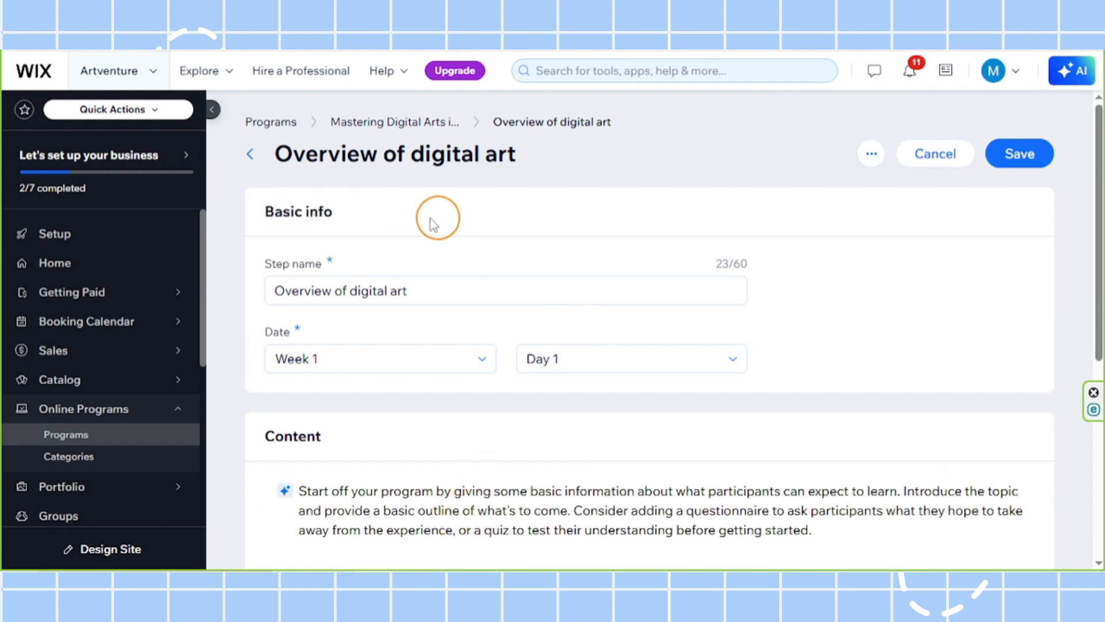
{"action": "scroll", "coordinate": [856, 469], "scroll_direction": "down", "scroll_amount": 4}
{"action": "scroll", "coordinate": [855, 473], "scroll_direction": "up", "scroll_amount": 4}
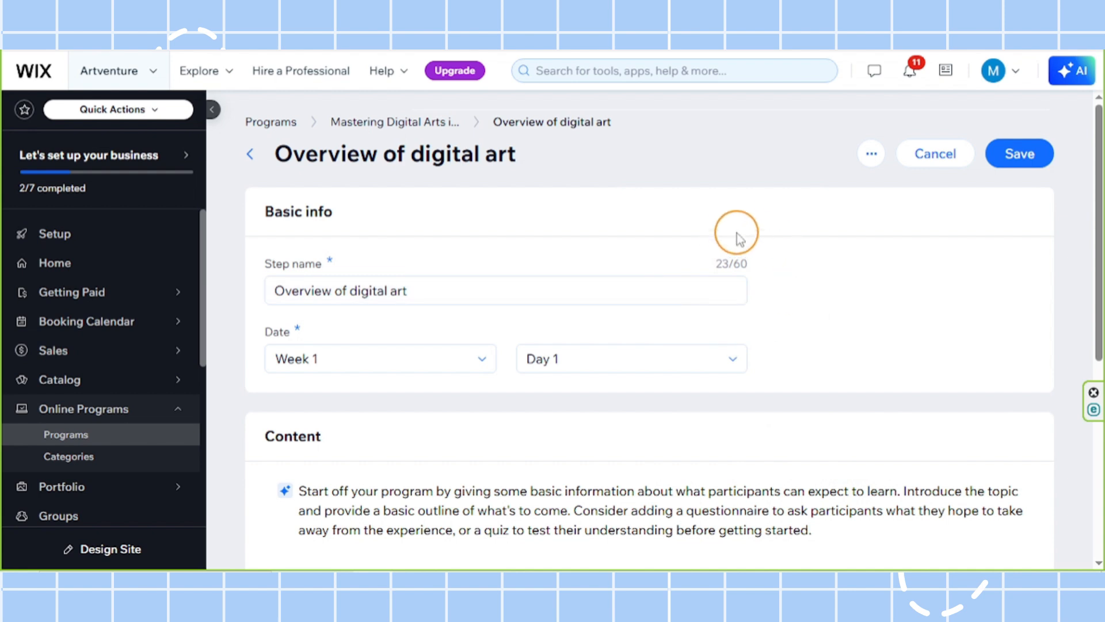
{"action": "left_click", "coordinate": [425, 290]}
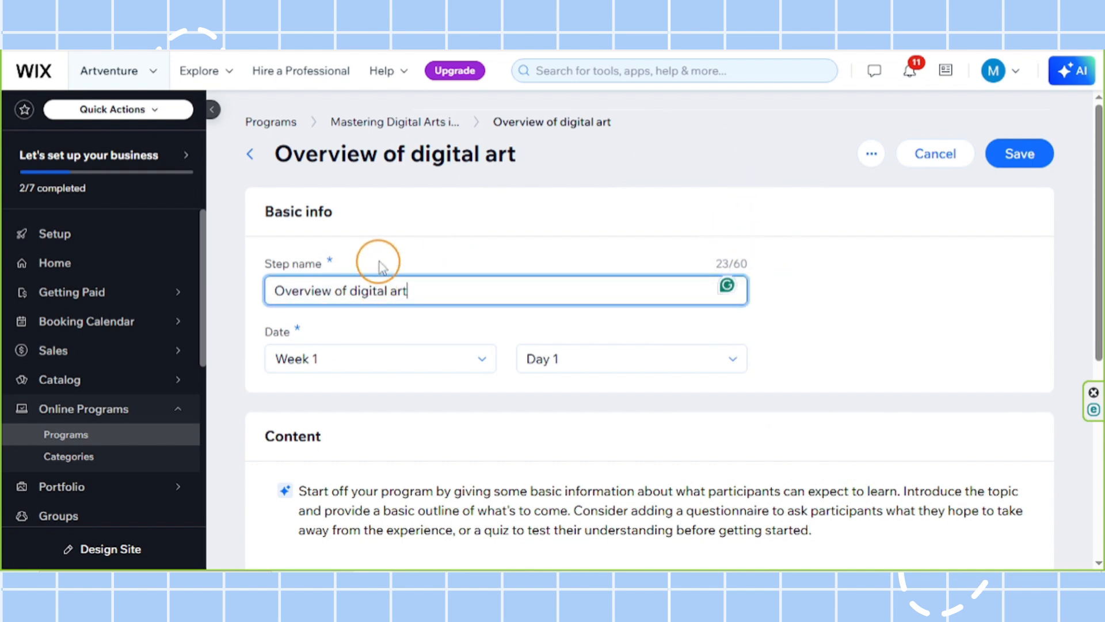
{"action": "left_click", "coordinate": [380, 262]}
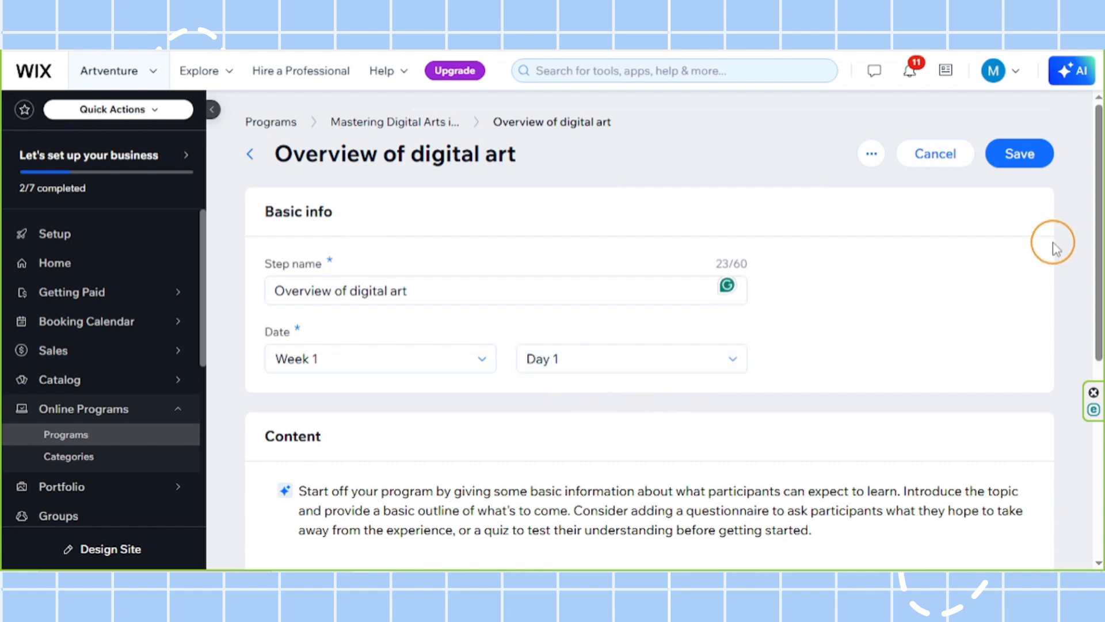
{"action": "left_click_drag", "start_coordinate": [1093, 211], "coordinate": [1093, 299]}
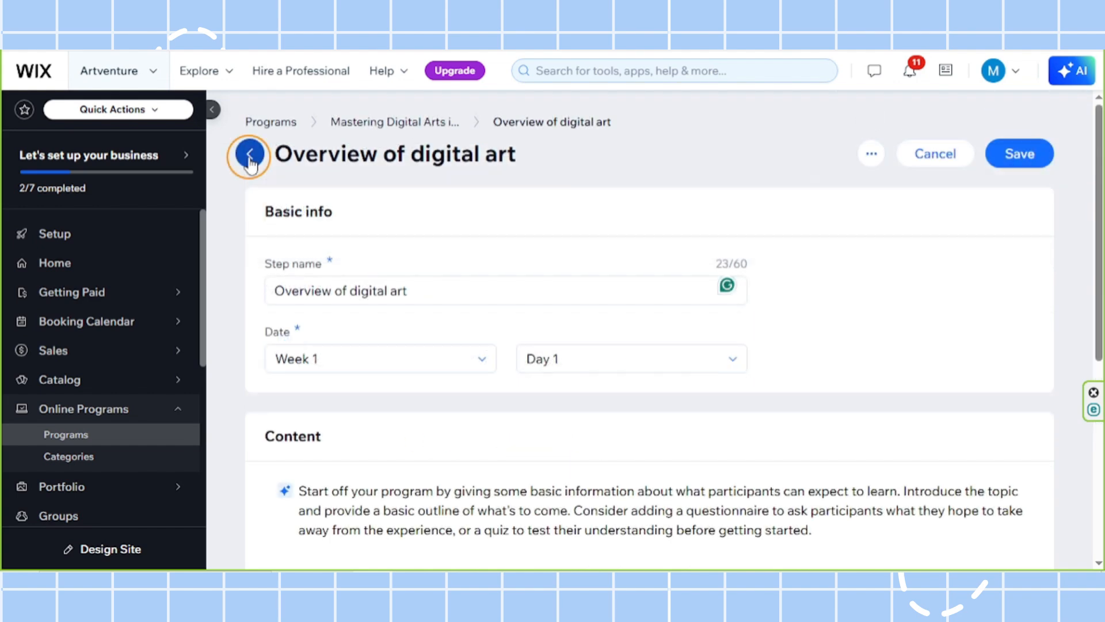
Return to the program's schedule and open the Quiz: Introduction to Digital Arts (Days 1-7) step on Week 1 Day 7 for editing.
{"action": "left_click", "coordinate": [250, 154]}
{"action": "scroll", "coordinate": [616, 395], "scroll_direction": "down", "scroll_amount": 3}
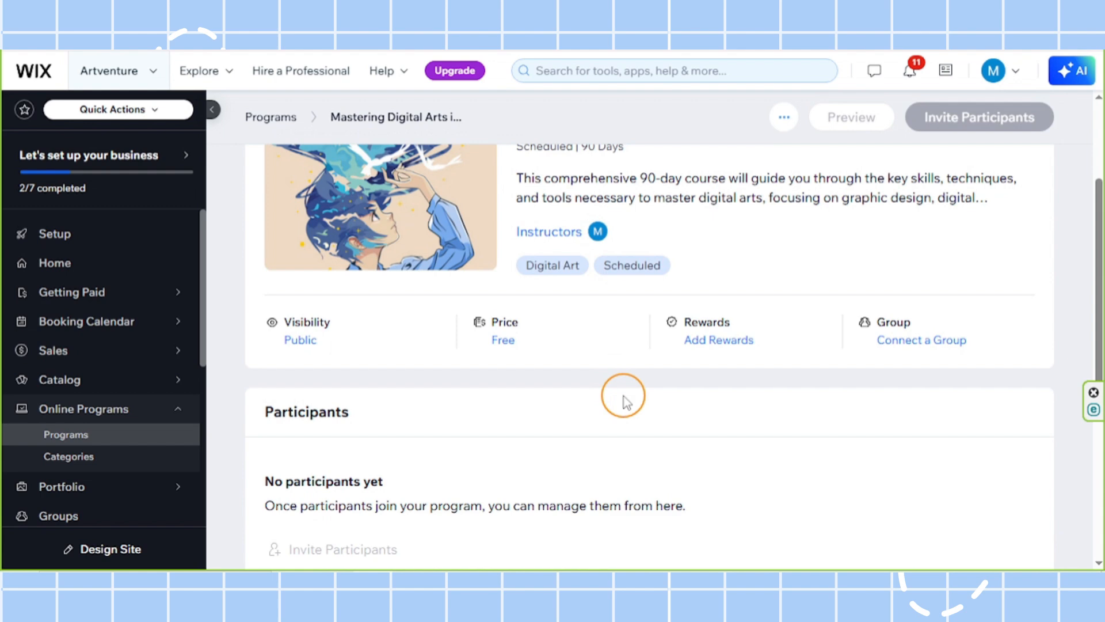
{"action": "scroll", "coordinate": [625, 400], "scroll_direction": "down", "scroll_amount": 6}
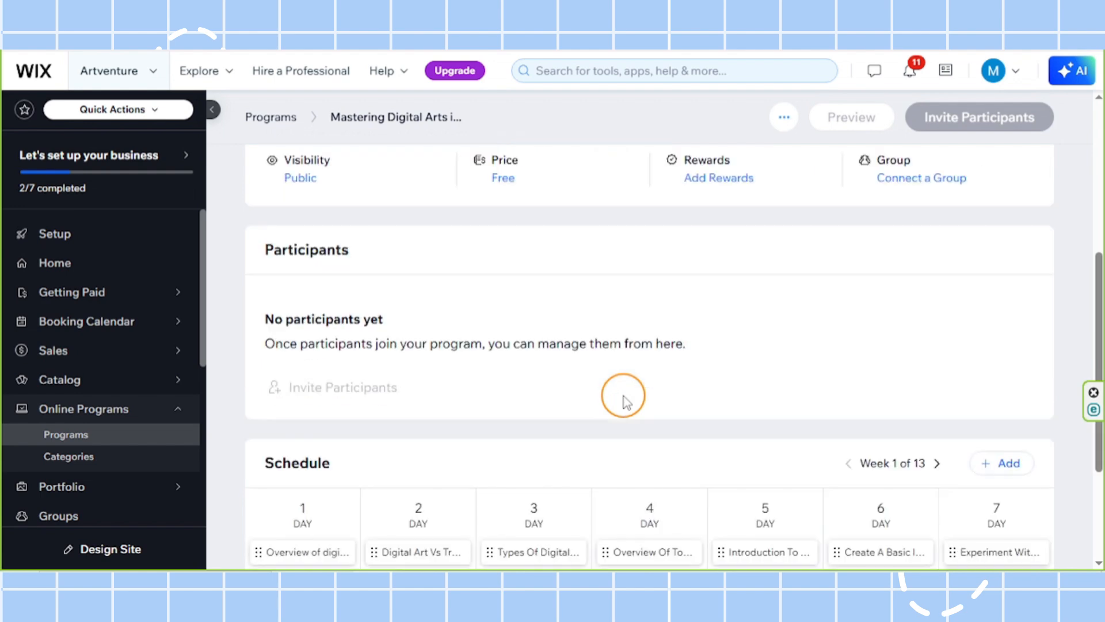
{"action": "left_click", "coordinate": [985, 396]}
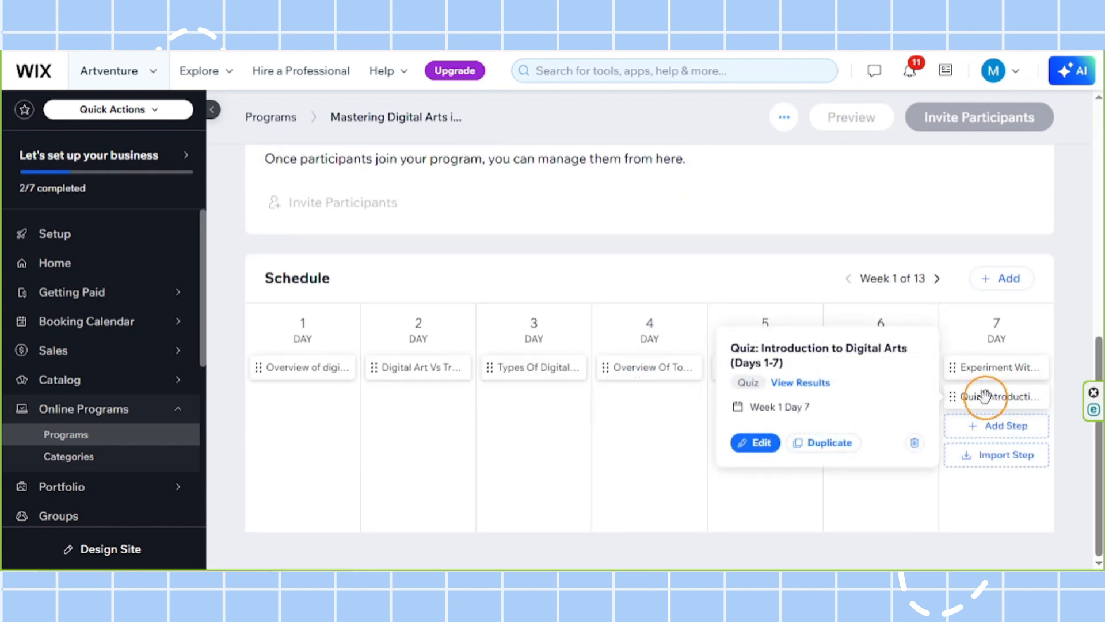
{"action": "left_click", "coordinate": [751, 442]}
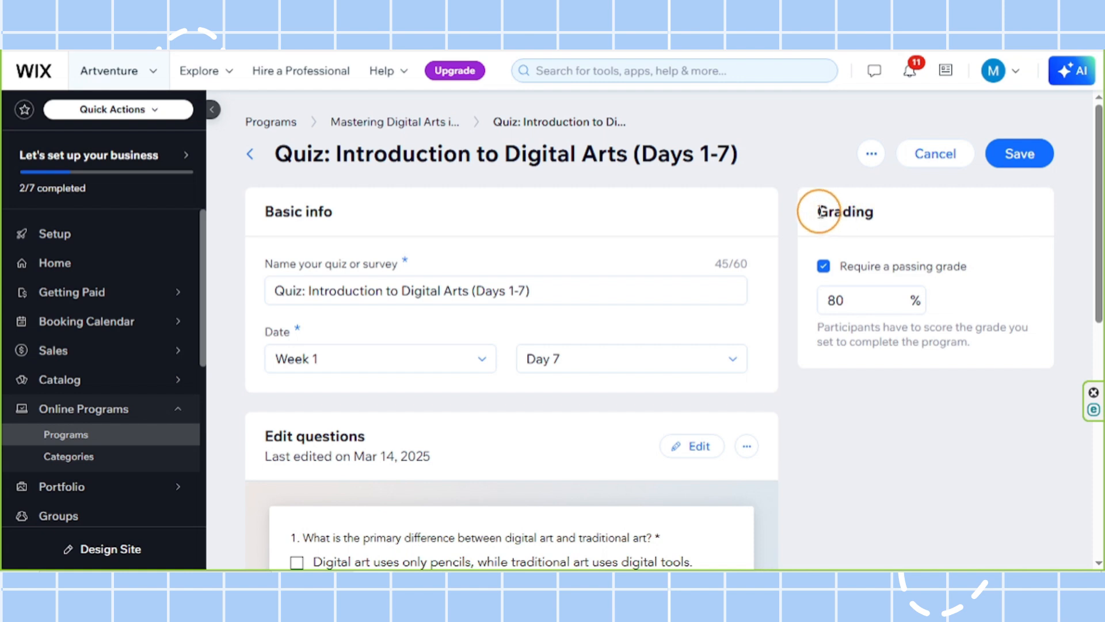
Examine the quiz's grading requirement, passing percentage and questions without changing them.
{"action": "left_click_drag", "start_coordinate": [819, 211], "coordinate": [874, 212]}
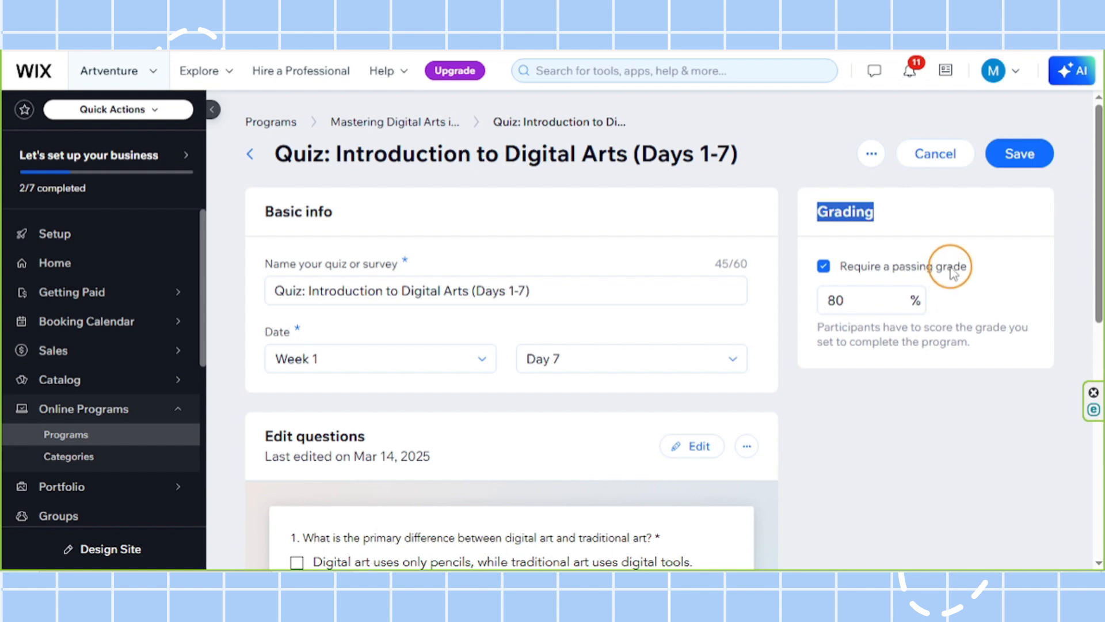
{"action": "double_click", "coordinate": [836, 297]}
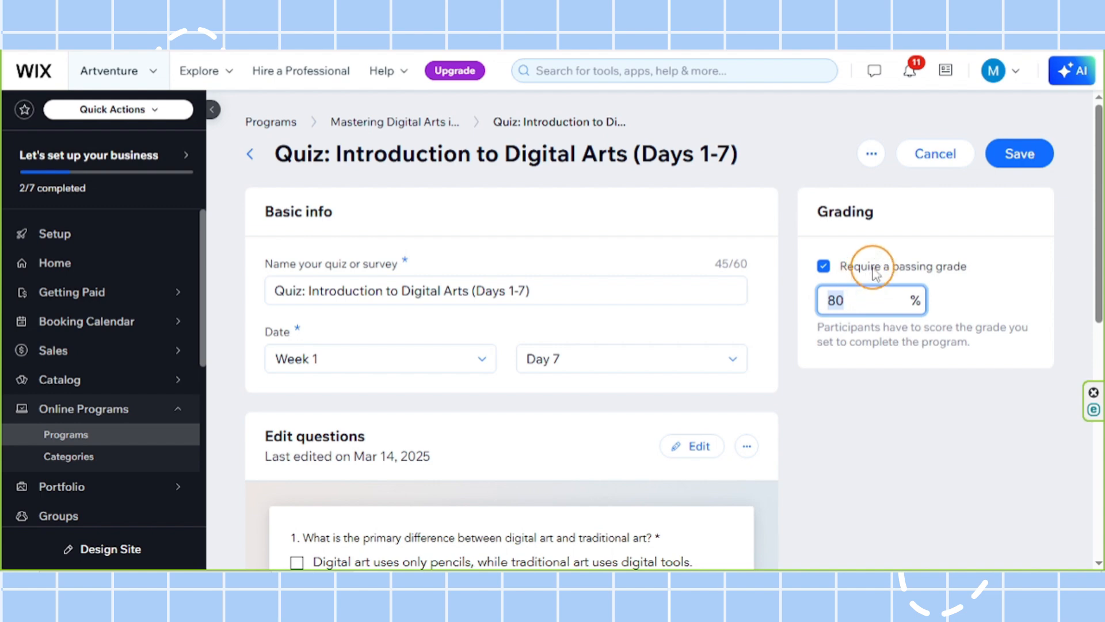
{"action": "scroll", "coordinate": [528, 434], "scroll_direction": "down", "scroll_amount": 5}
{"action": "scroll", "coordinate": [540, 399], "scroll_direction": "up", "scroll_amount": 2}
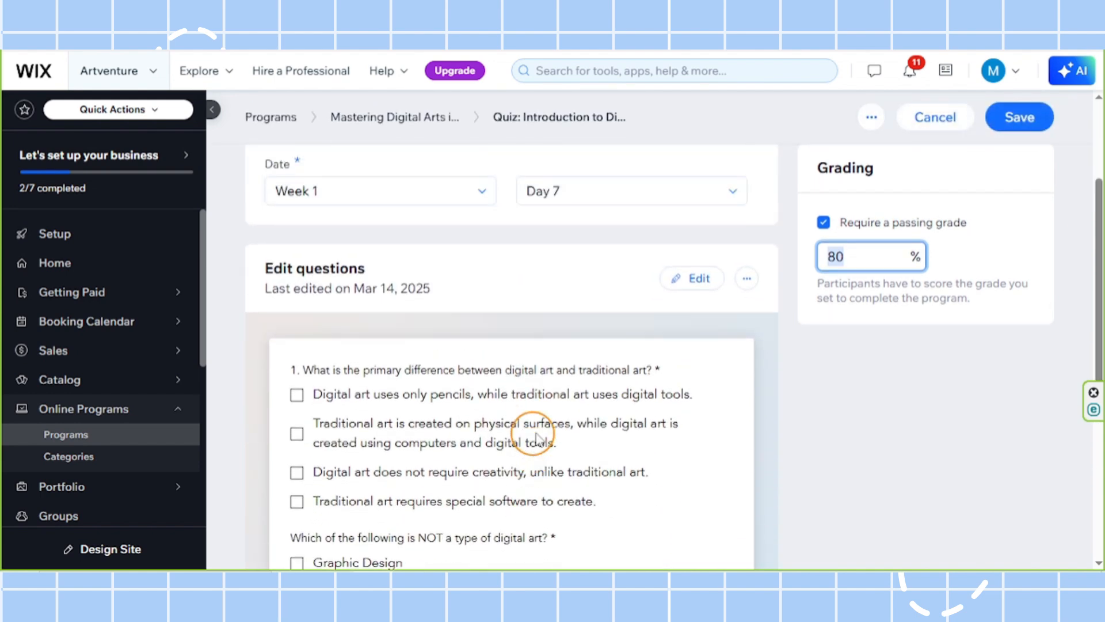
{"action": "scroll", "coordinate": [669, 378], "scroll_direction": "up", "scroll_amount": 3}
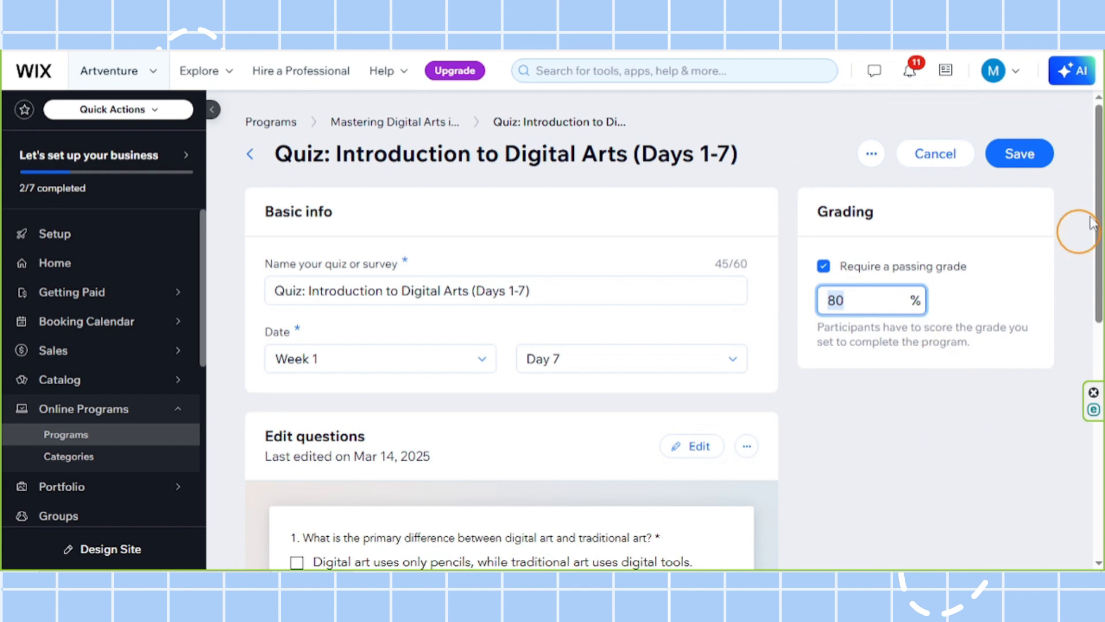
Save the Introduction to Digital Arts quiz step and return to the program's overview.
{"action": "left_click", "coordinate": [1034, 163]}
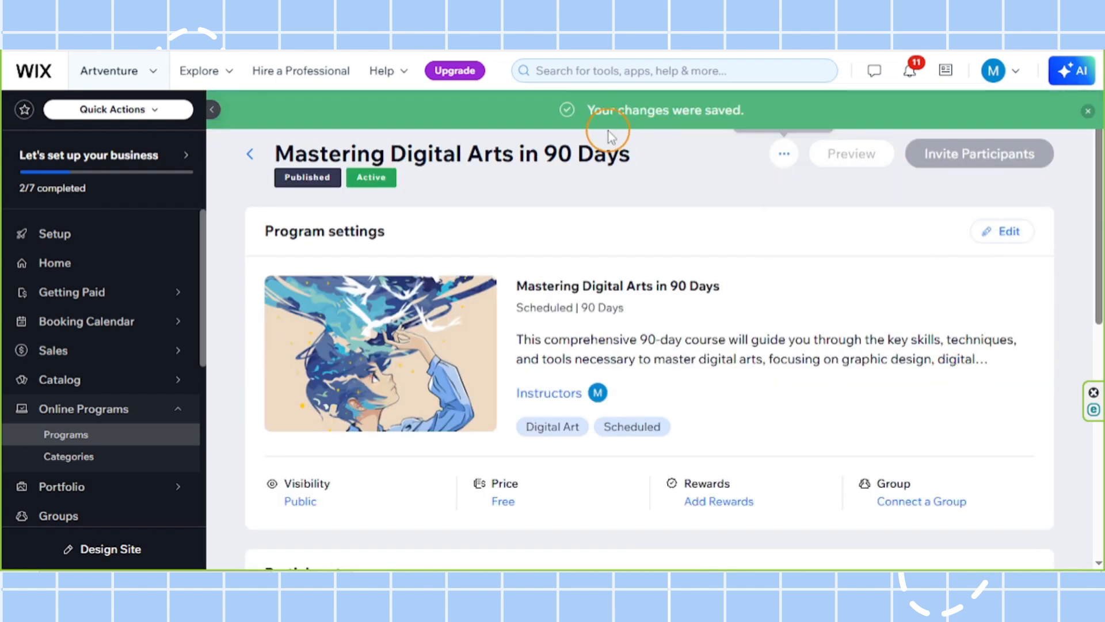
{"action": "left_click_drag", "start_coordinate": [585, 115], "coordinate": [741, 111]}
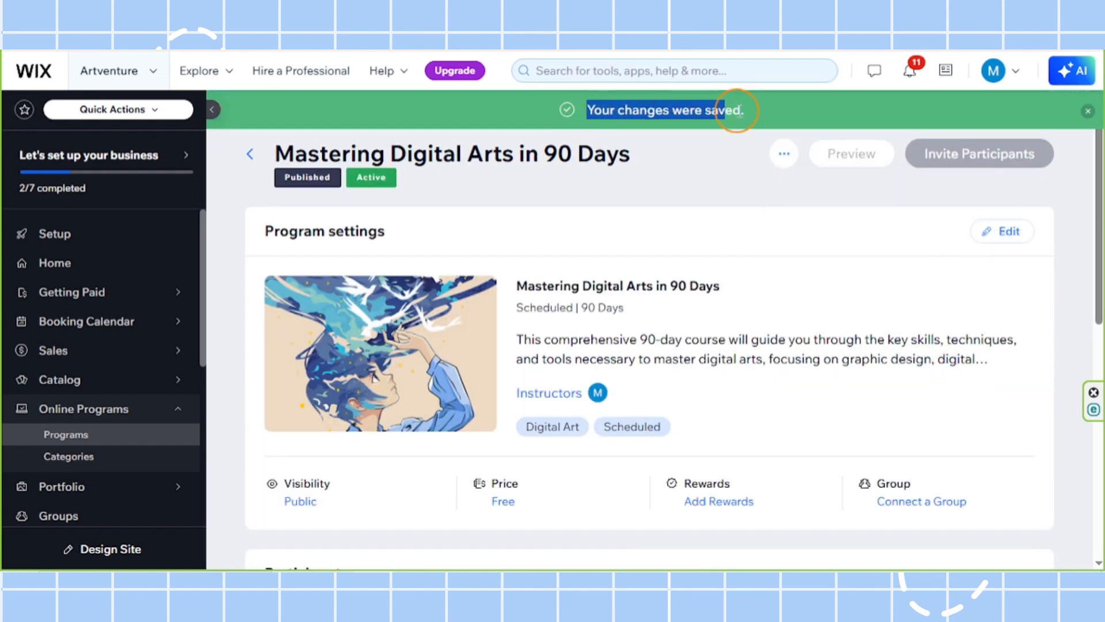
{"action": "left_click", "coordinate": [595, 116]}
{"action": "left_click_drag", "start_coordinate": [594, 115], "coordinate": [734, 111]}
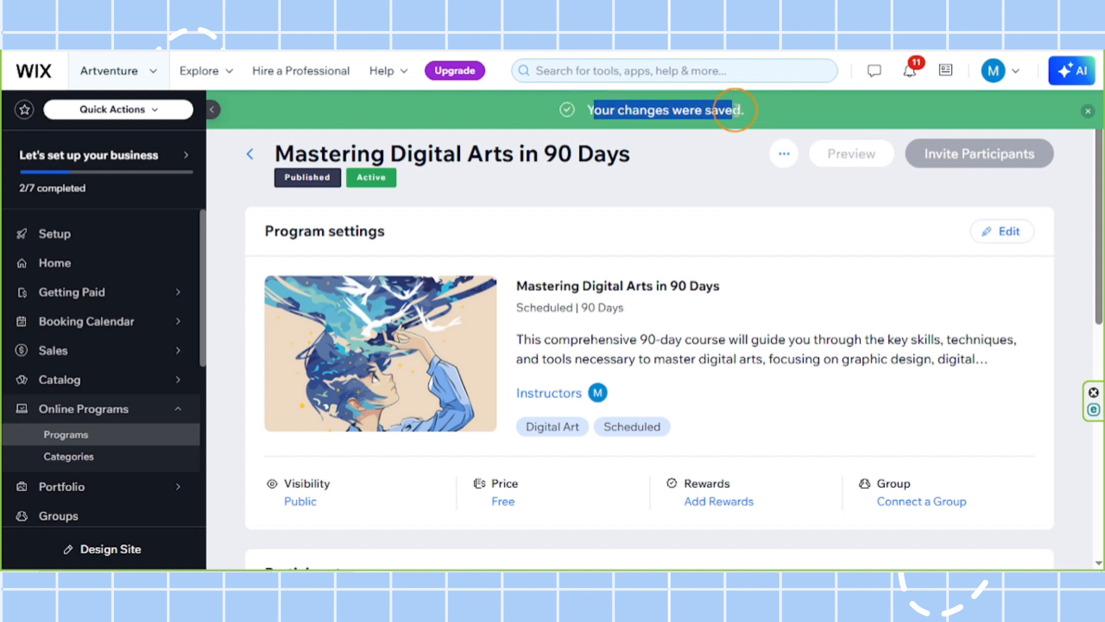
{"action": "left_click", "coordinate": [696, 116]}
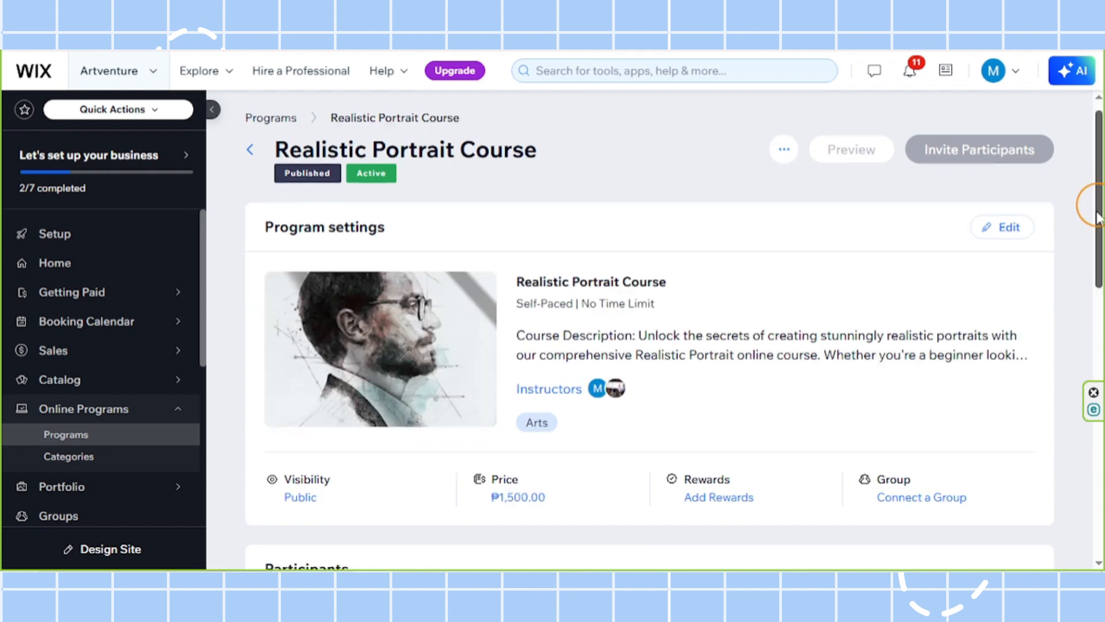
In the Realistic Portrait Course content, look at the Duplicate and Delete actions for The Structure of the Human Face step without applying either.
{"action": "scroll", "coordinate": [1077, 374], "scroll_direction": "down", "scroll_amount": 10}
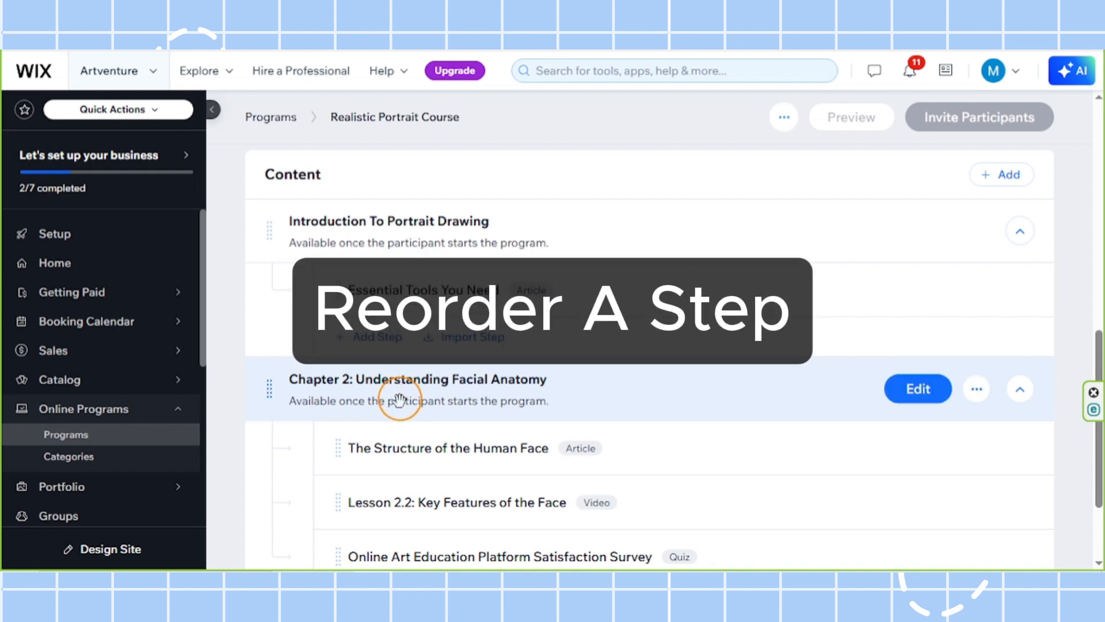
{"action": "scroll", "coordinate": [374, 426], "scroll_direction": "down", "scroll_amount": 2}
{"action": "mouse_move", "coordinate": [333, 327]}
{"action": "left_mouse_down"}
{"action": "mouse_move", "coordinate": [329, 447]}
{"action": "mouse_move", "coordinate": [341, 311]}
{"action": "mouse_move", "coordinate": [346, 320]}
{"action": "left_mouse_up"}
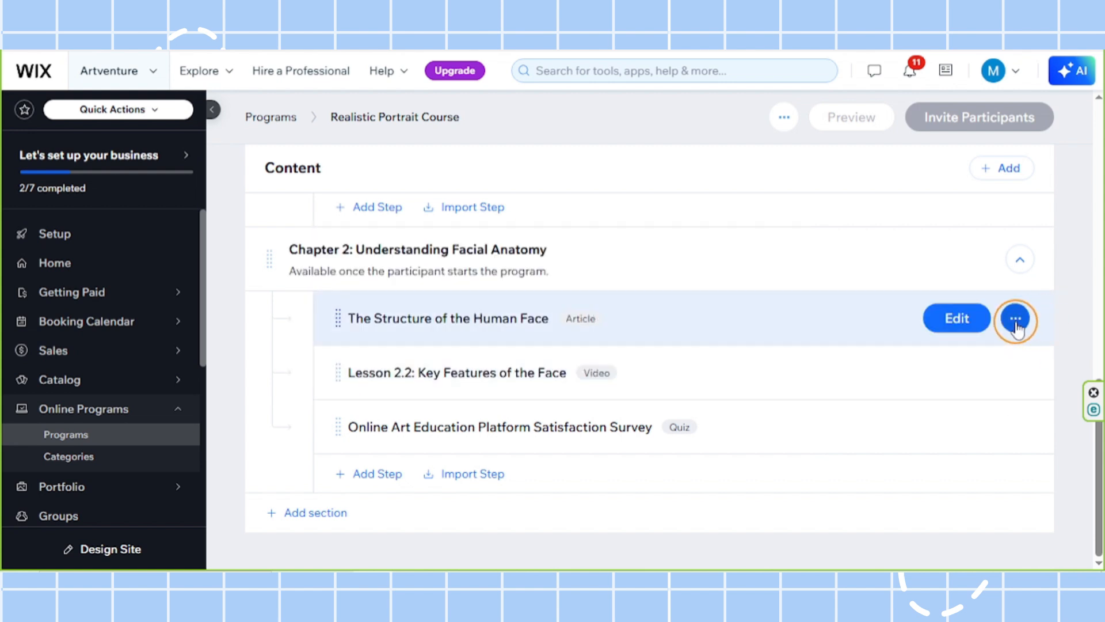
{"action": "left_click", "coordinate": [1017, 322]}
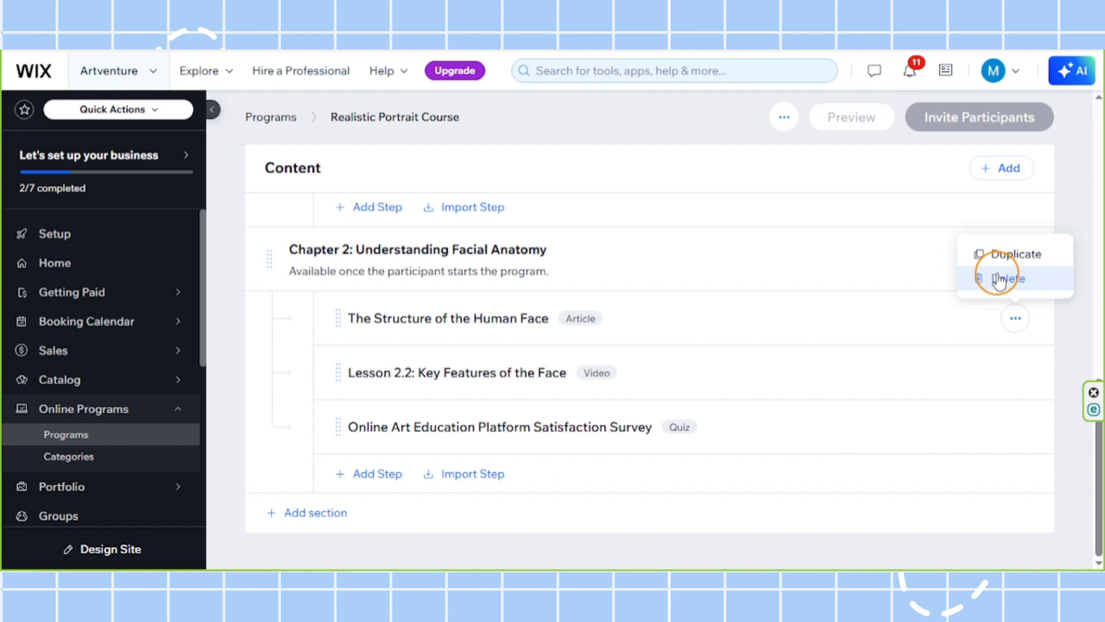
{"action": "left_click", "coordinate": [987, 333]}
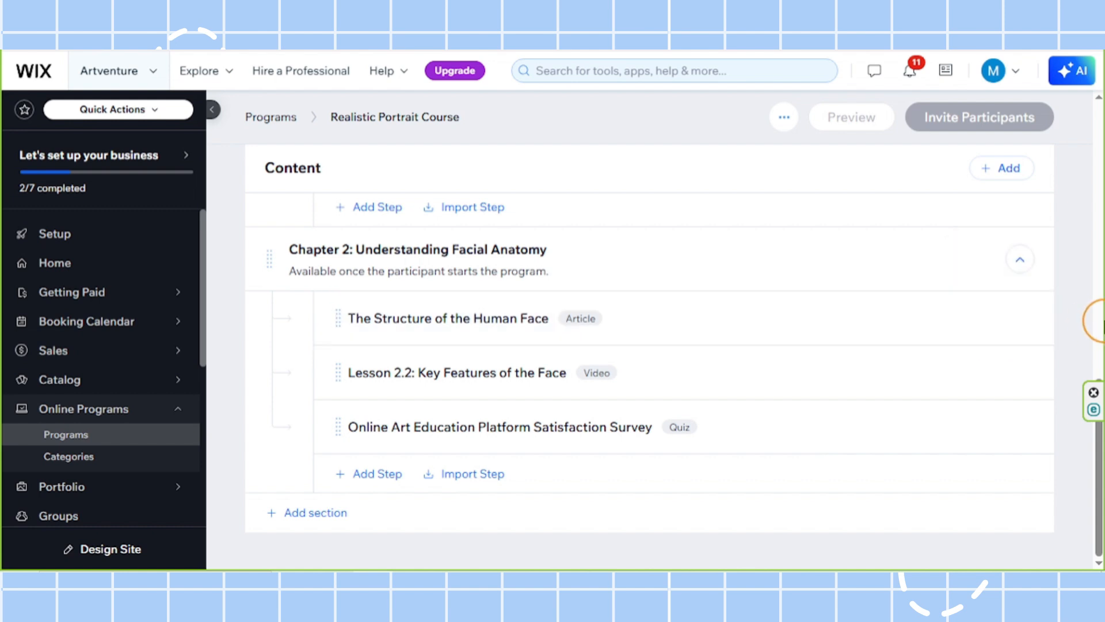